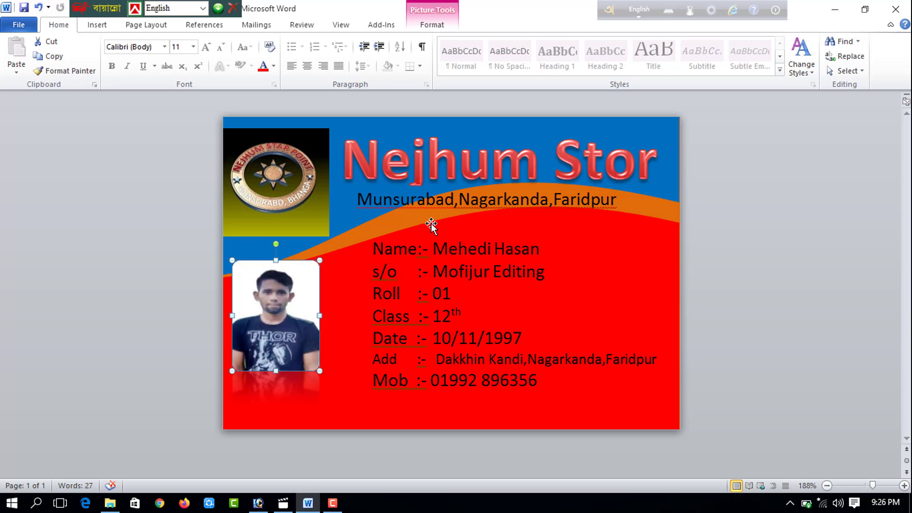
Open a new blank document, Document2, with Ctrl+N
key(ctrl+n)
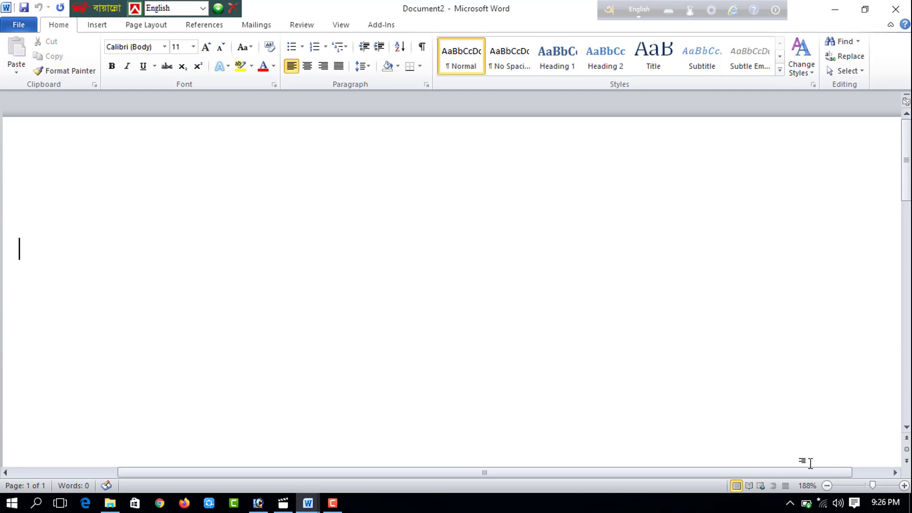
Set a custom paper size of 3.8" wide by 2.6" tall
click(865, 485)
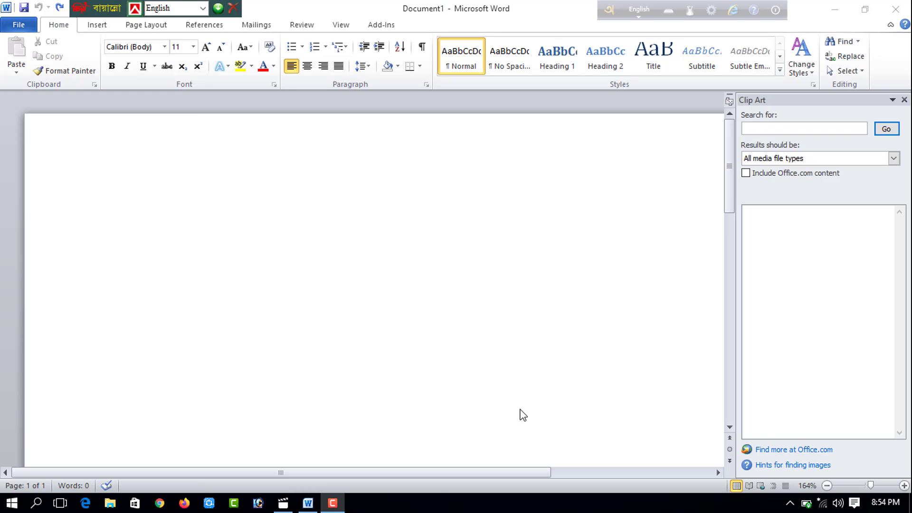
click(153, 27)
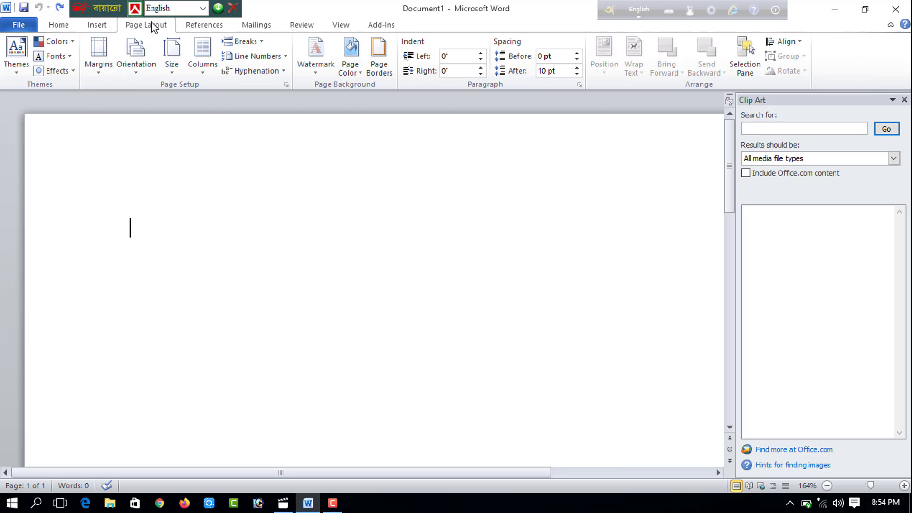
click(177, 52)
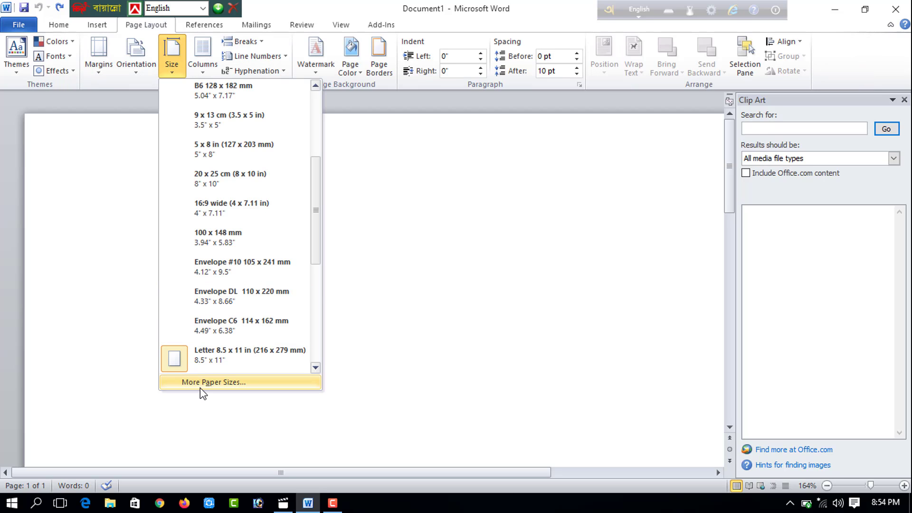
click(200, 383)
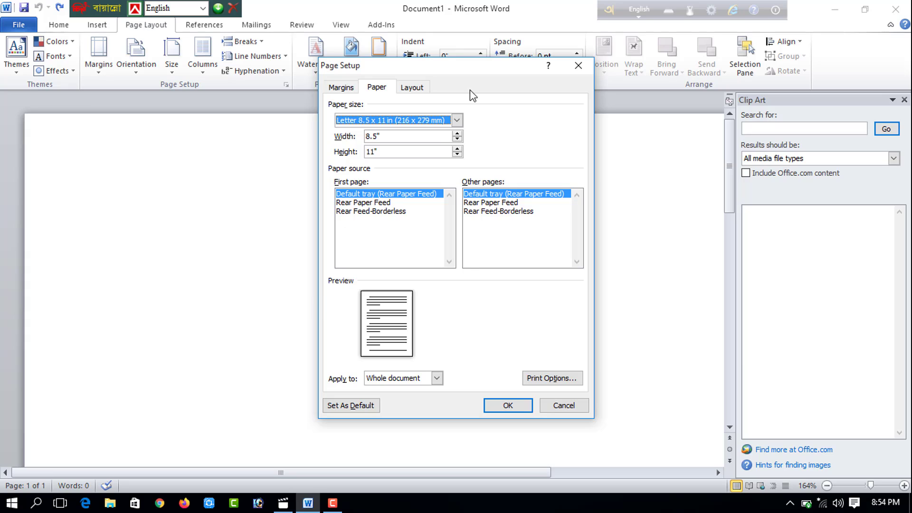
click(391, 137)
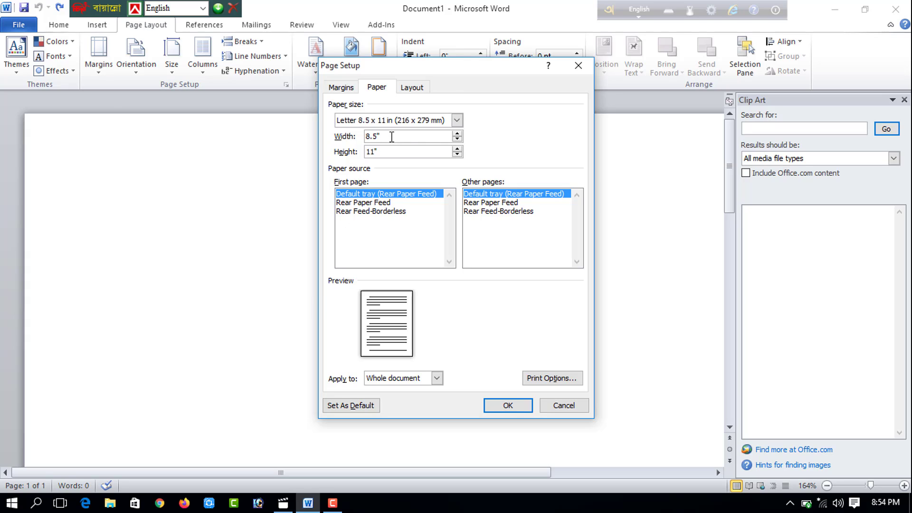
key(BackSpace)
key(BackSpace)
key(BackSpace)
text(3.)
click(399, 151)
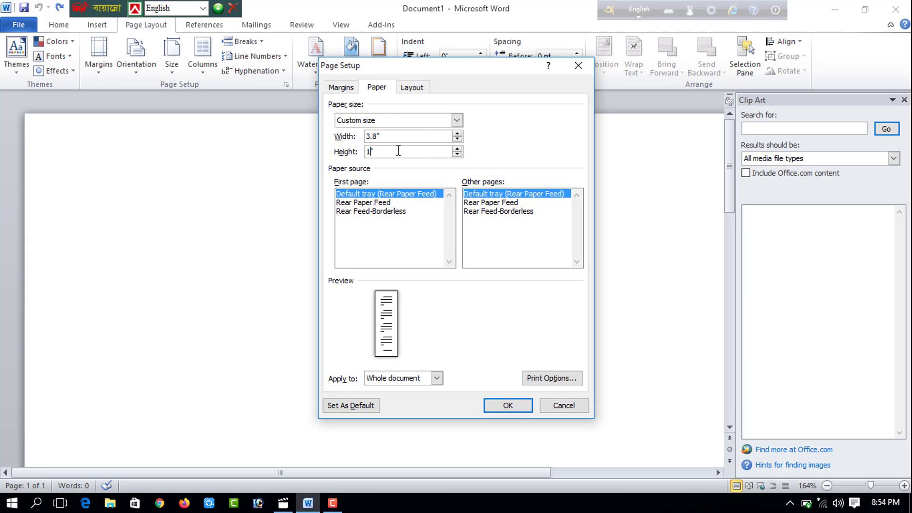
key(BackSpace)
text(2.6)
click(503, 407)
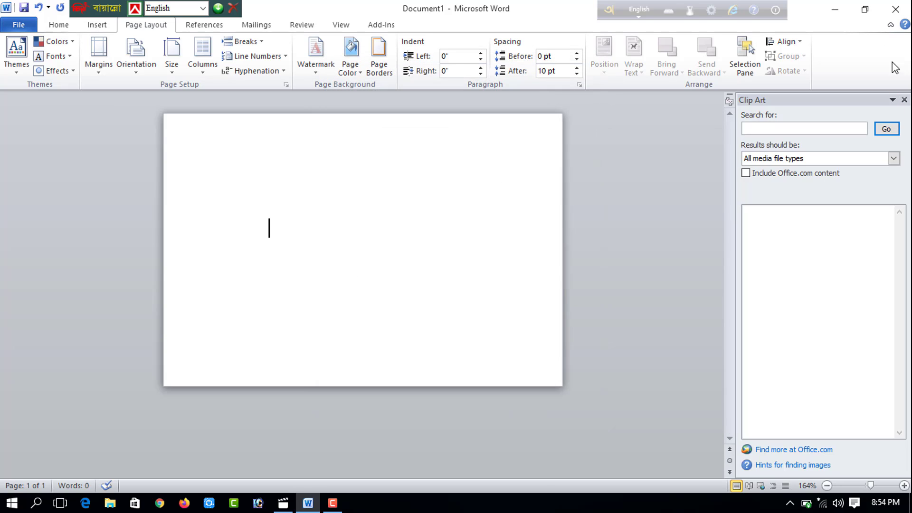
Close the Clip Art pane, zoom to about 188%, and make the page colour Orange
click(904, 100)
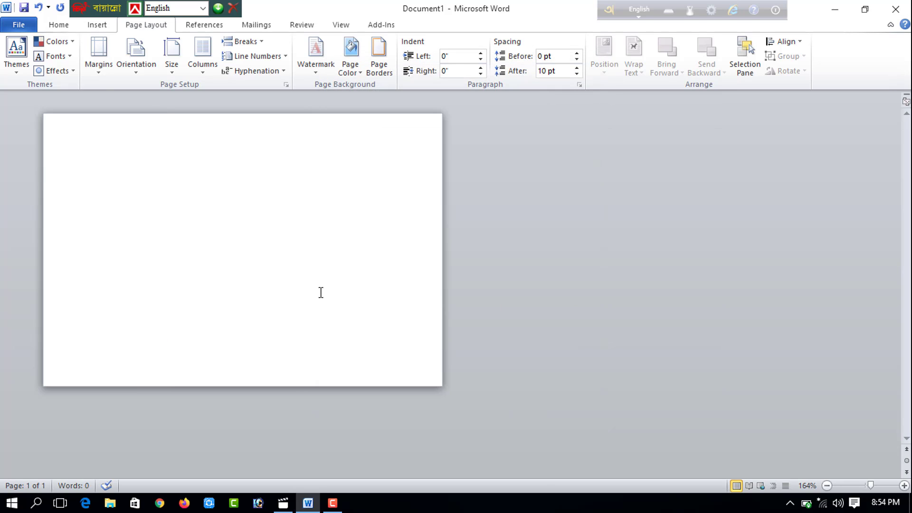
click(878, 485)
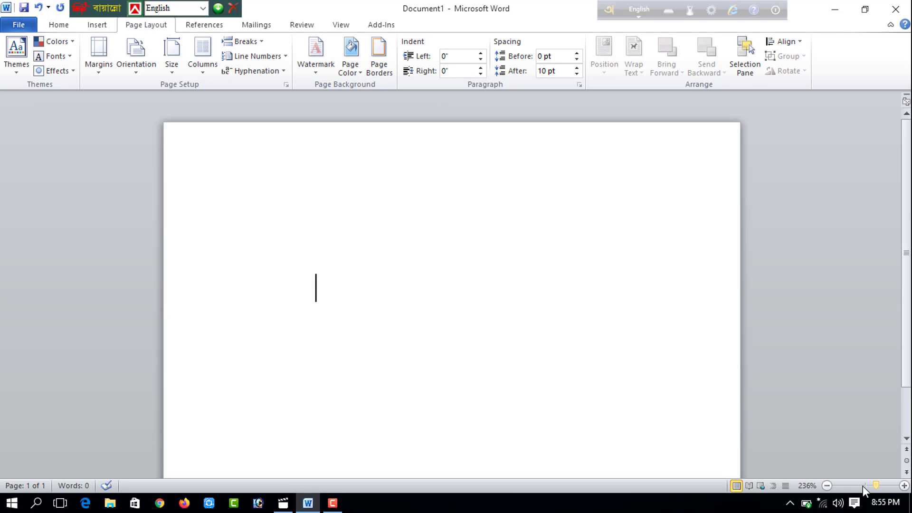
click(863, 486)
click(873, 486)
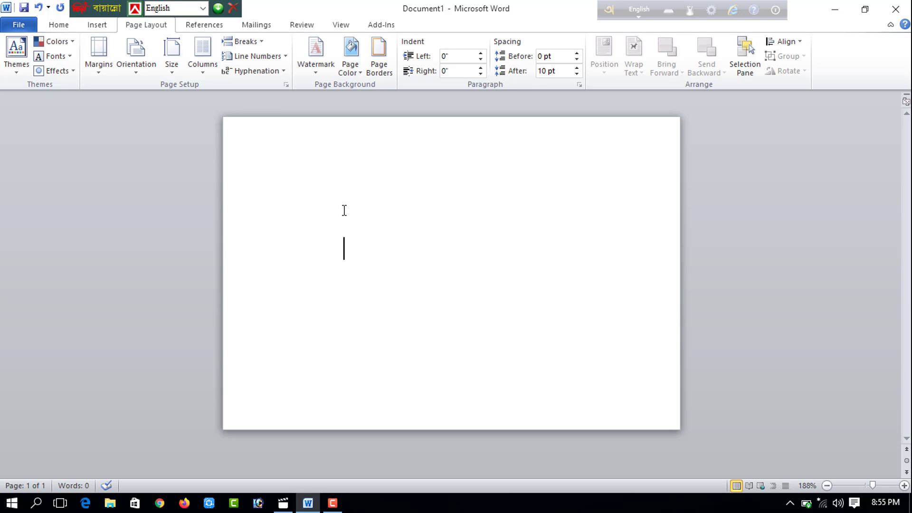
click(353, 71)
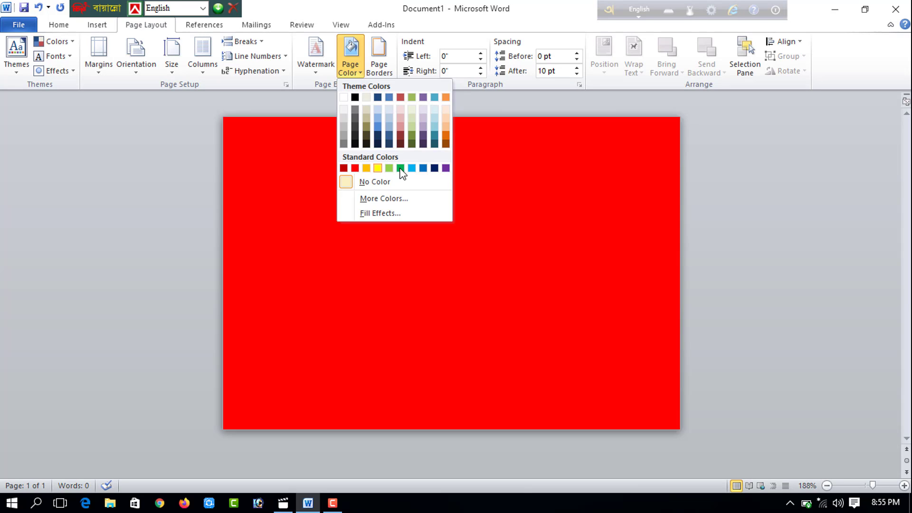
click(447, 135)
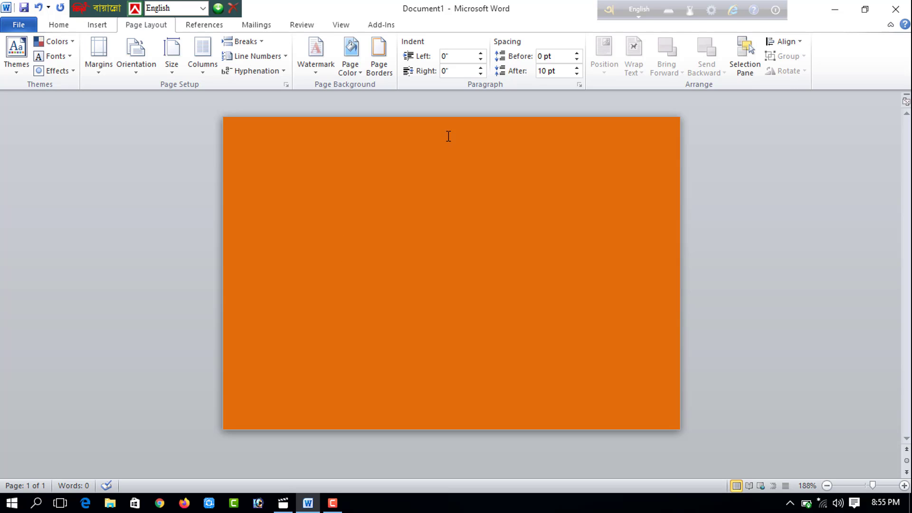
click(100, 26)
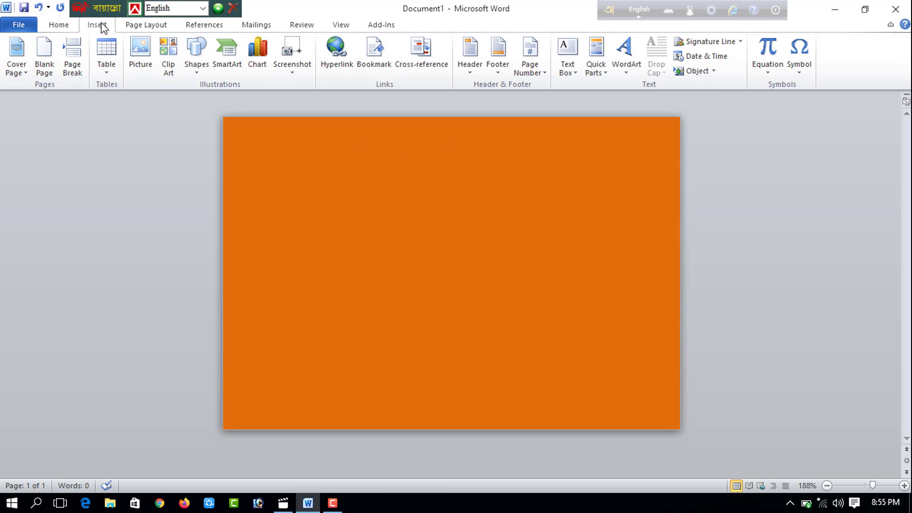
Draw a rectangle spanning the full width of the card's top half
click(196, 59)
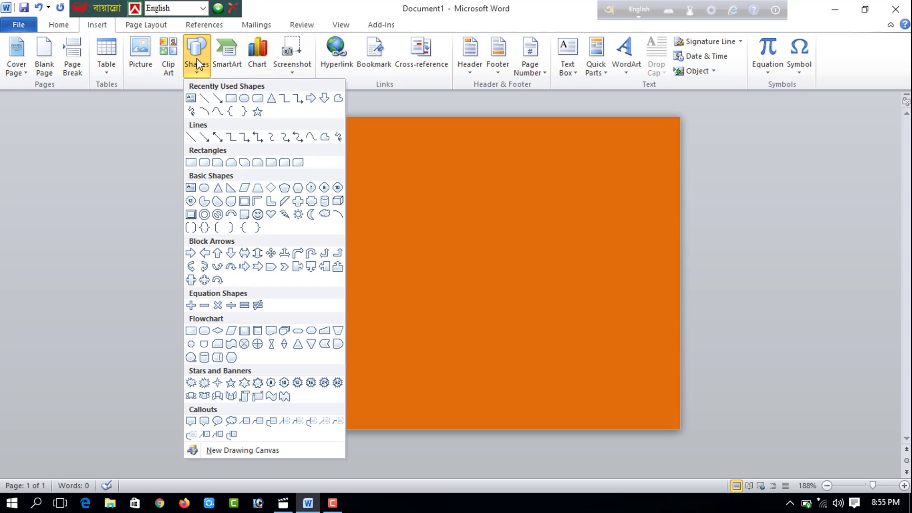
click(230, 98)
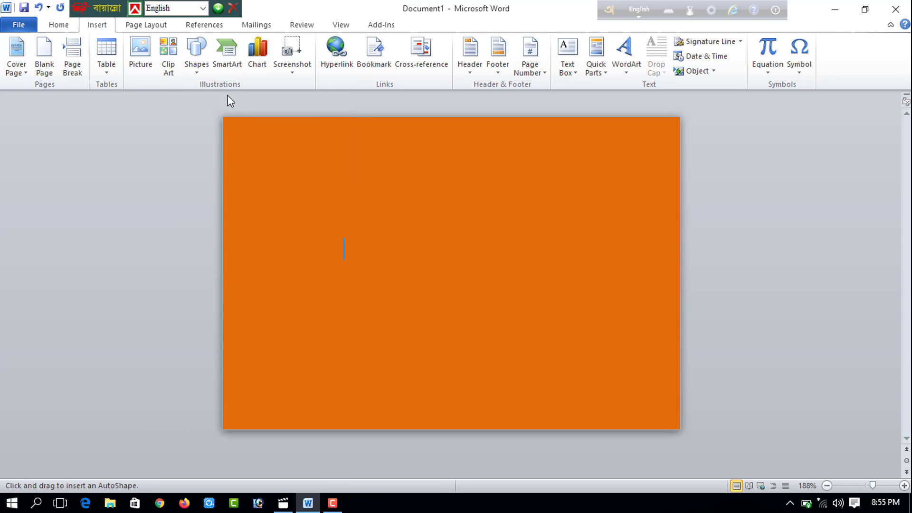
drag(225, 117, 471, 257)
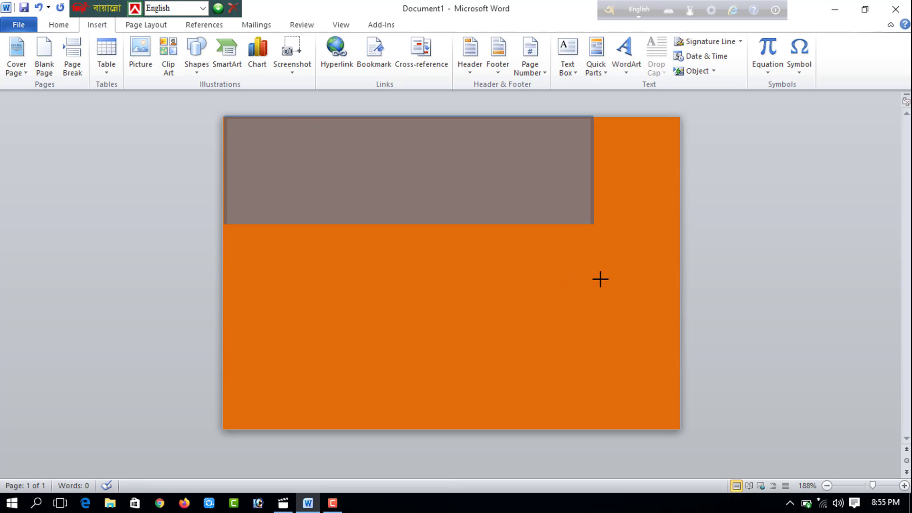
mouse_move(471, 257)
mouse_down()
mouse_move(680, 286)
mouse_move(680, 272)
mouse_up()
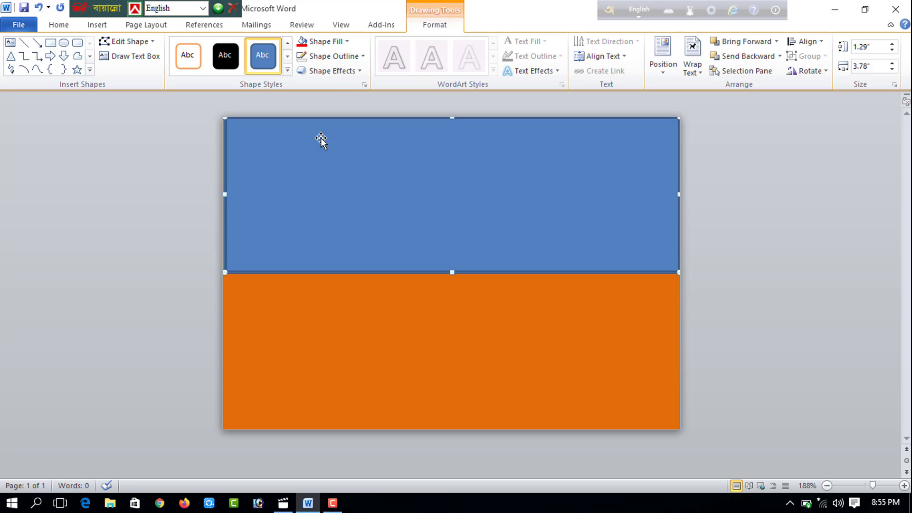
Fill the rectangle Blue and set its outline to No Outline
click(348, 43)
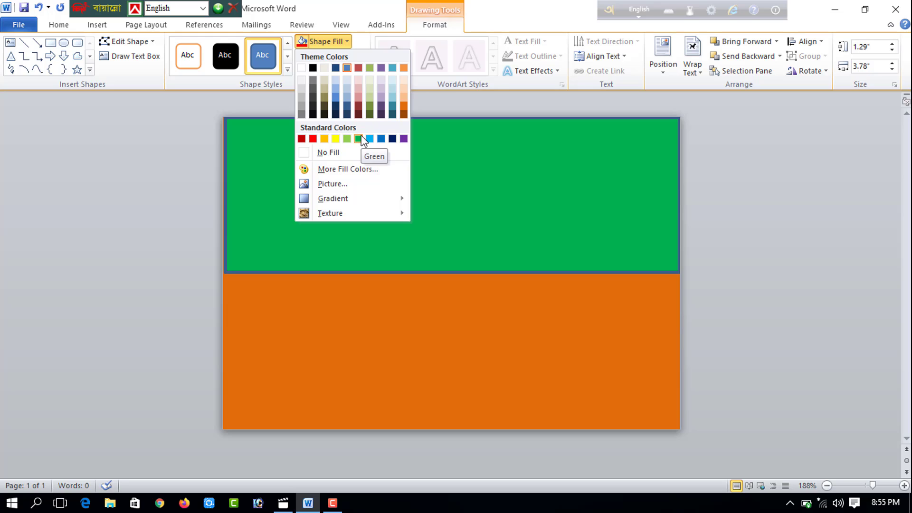
click(379, 137)
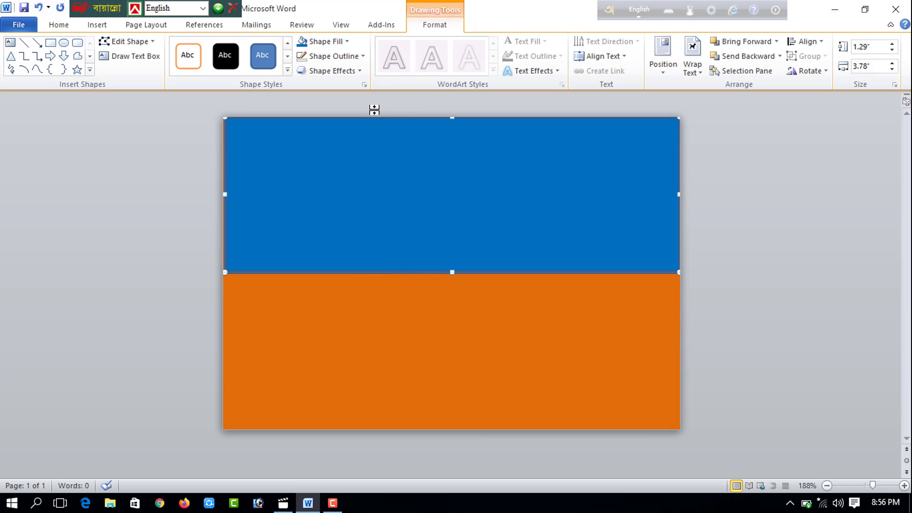
click(360, 55)
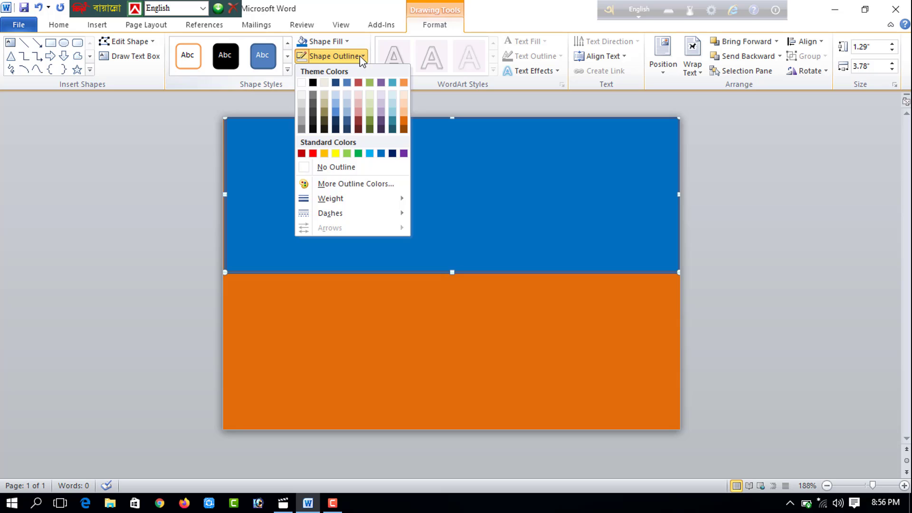
click(350, 173)
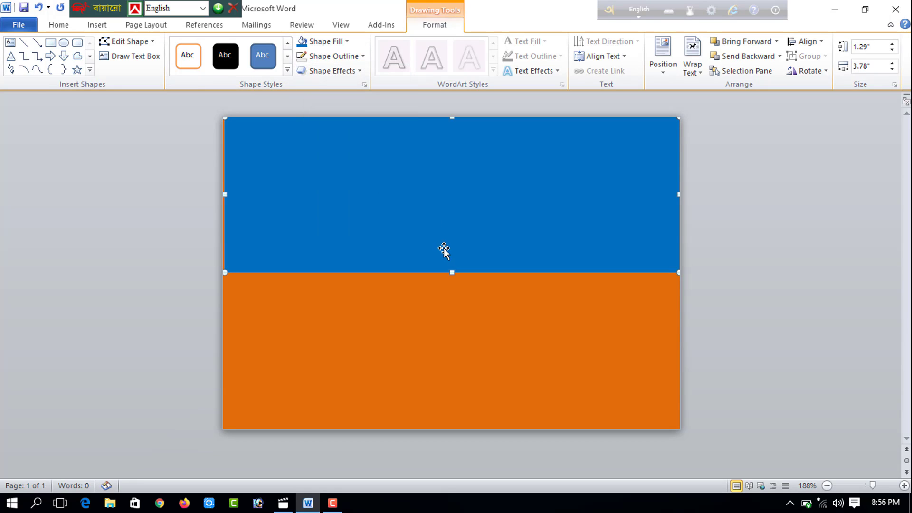
With Edit Points, raise the blue shape's bottom-right corner and bend its lower edge into a wave
right_click(418, 185)
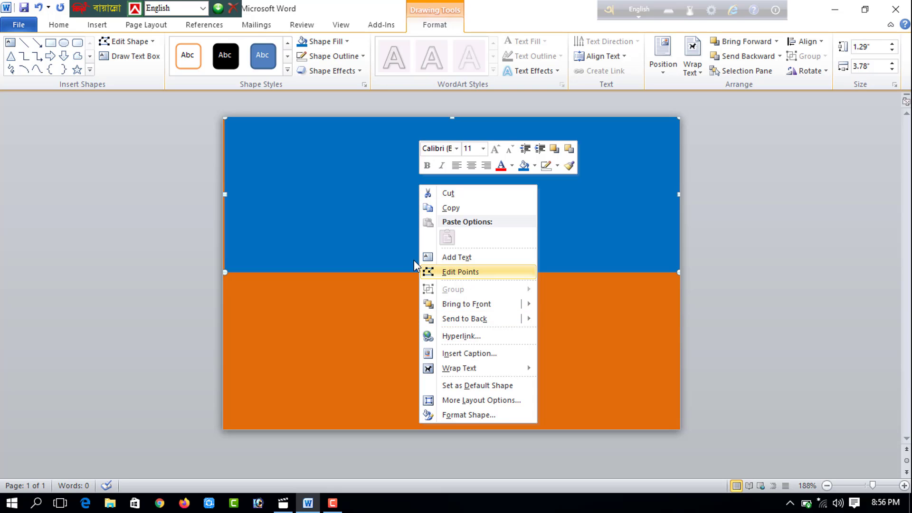
click(393, 239)
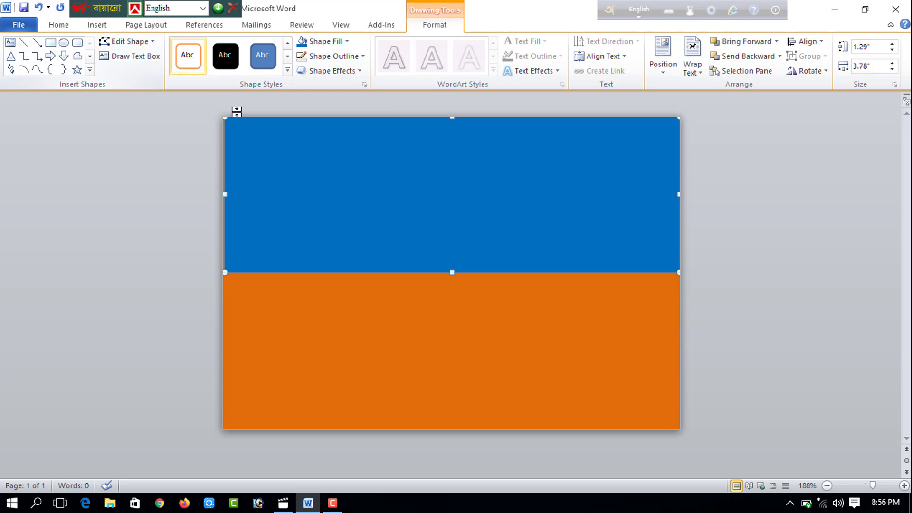
right_click(371, 193)
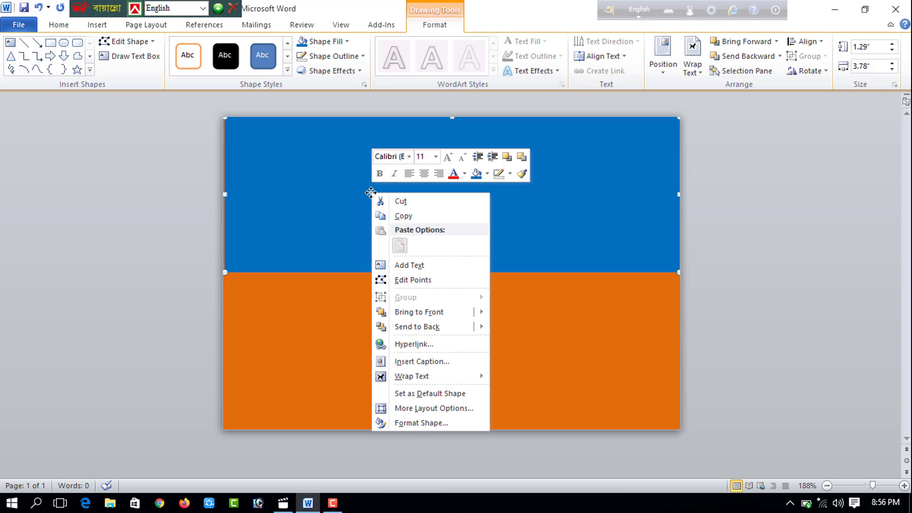
click(432, 282)
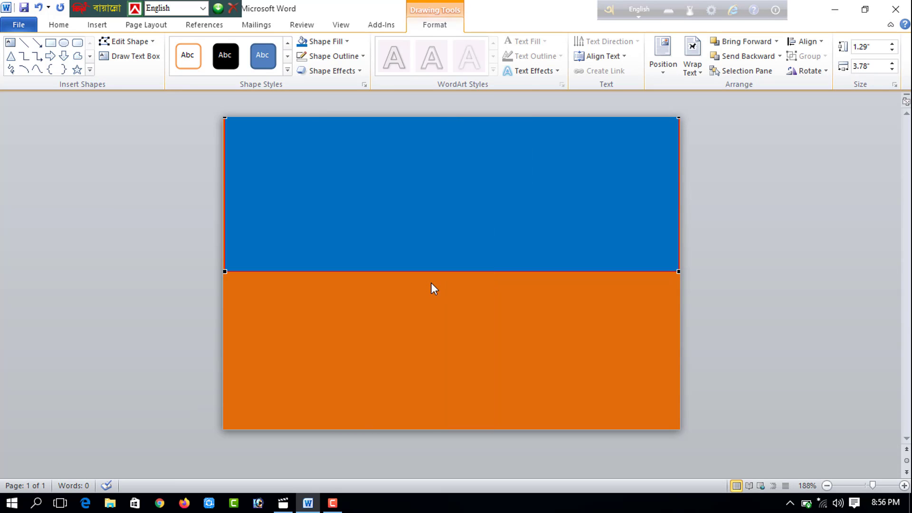
click(678, 269)
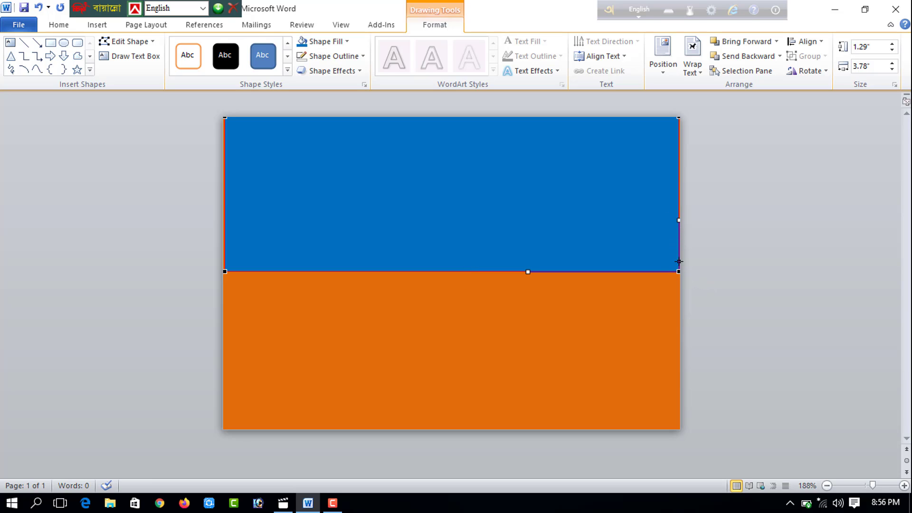
drag(678, 270, 679, 199)
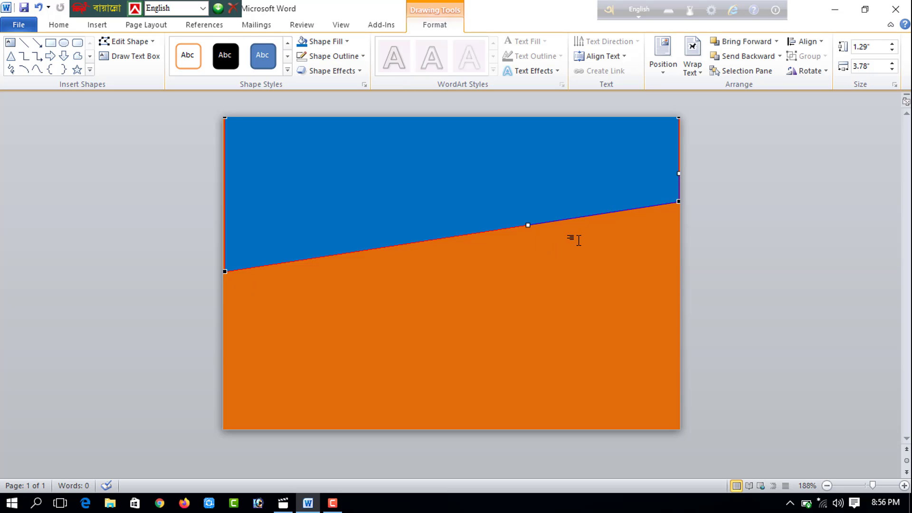
mouse_move(530, 223)
mouse_down()
mouse_move(572, 185)
mouse_move(544, 137)
mouse_up()
drag(545, 137, 498, 143)
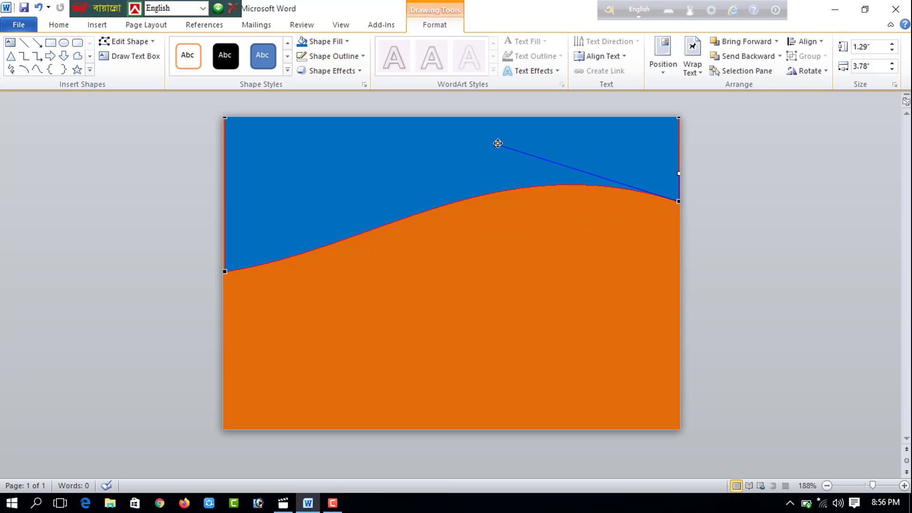
drag(498, 143, 410, 138)
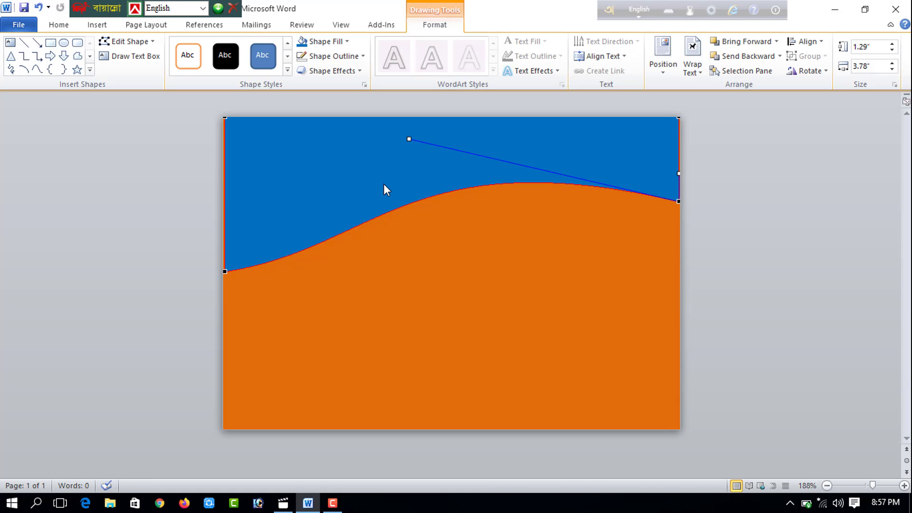
click(105, 26)
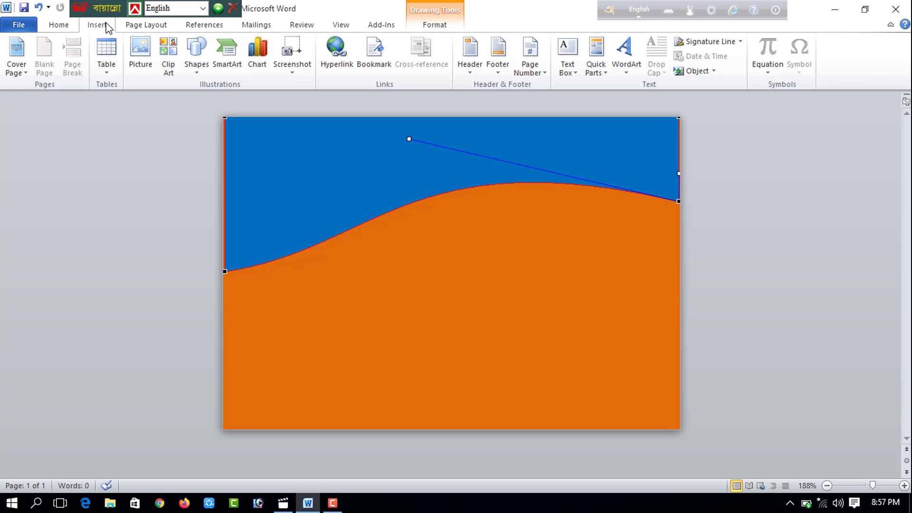
Draw a rectangle over the card's lower half and remove its outline
click(197, 58)
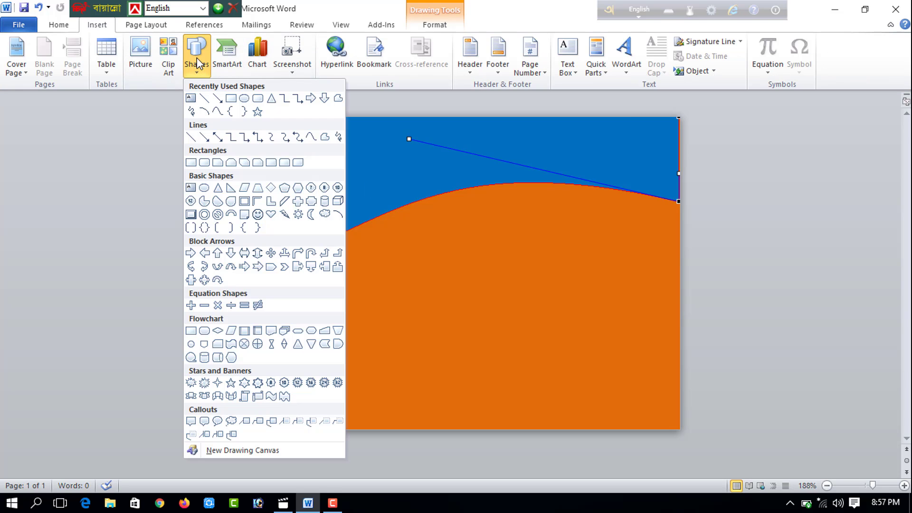
click(229, 98)
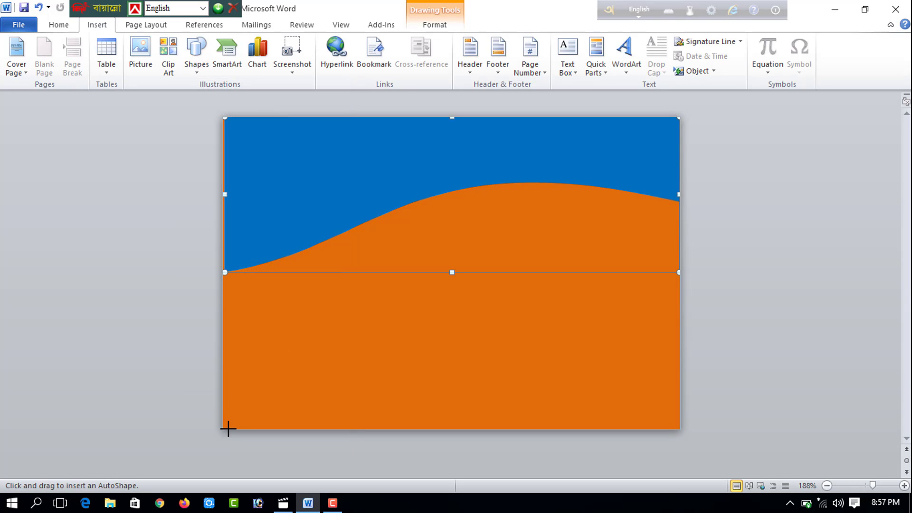
mouse_move(228, 427)
mouse_down()
mouse_move(464, 305)
mouse_move(674, 240)
mouse_up()
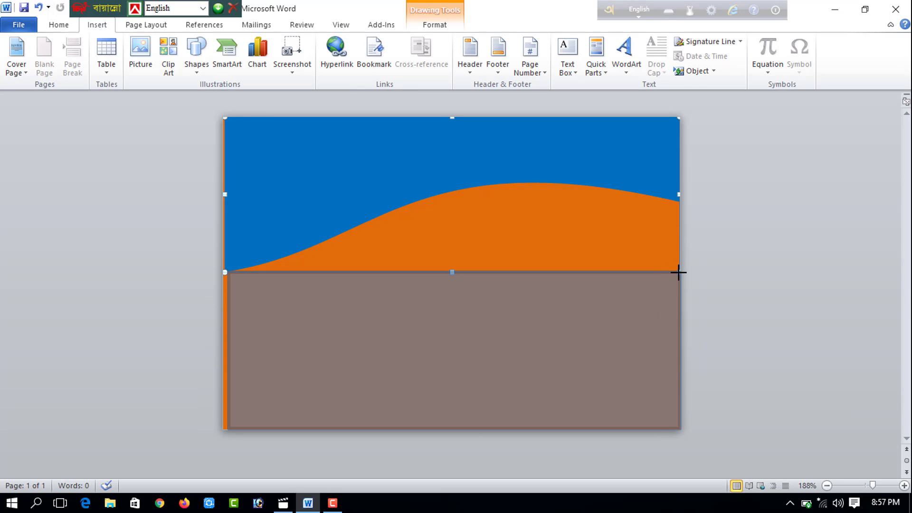
drag(674, 240, 678, 273)
drag(677, 273, 679, 272)
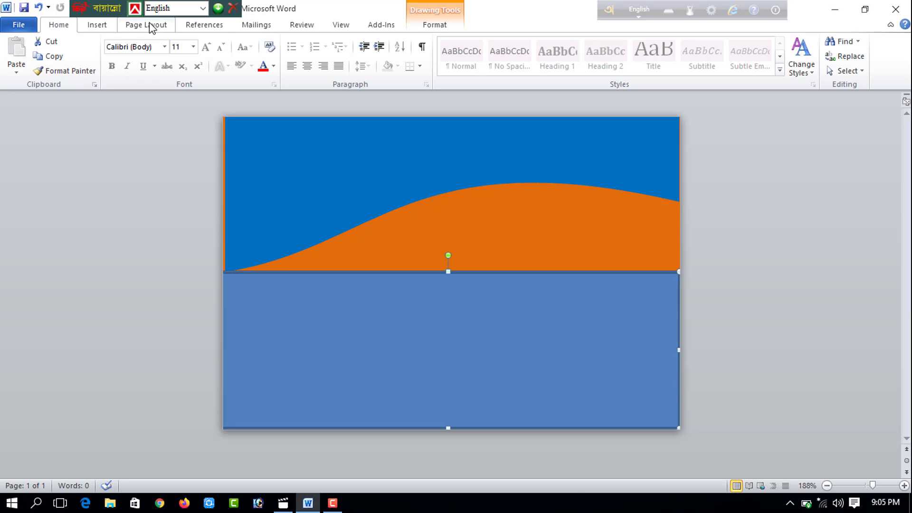
double_click(346, 329)
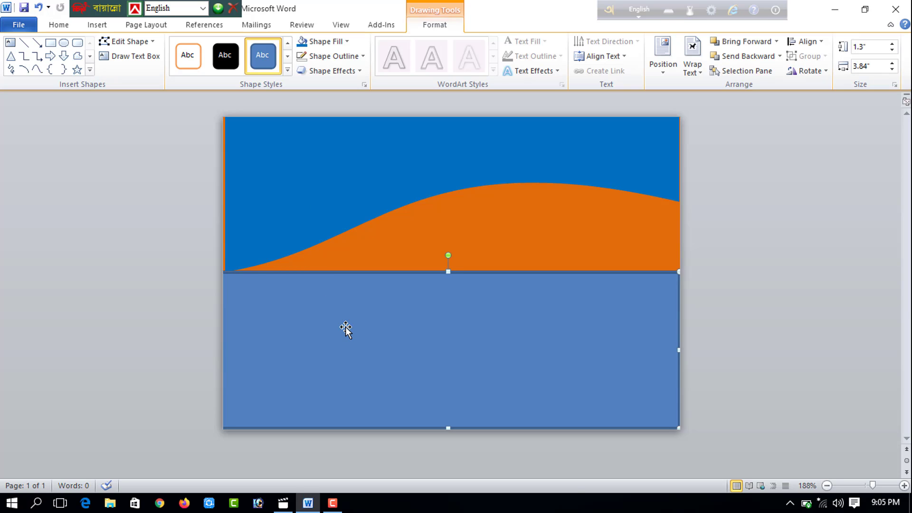
click(352, 58)
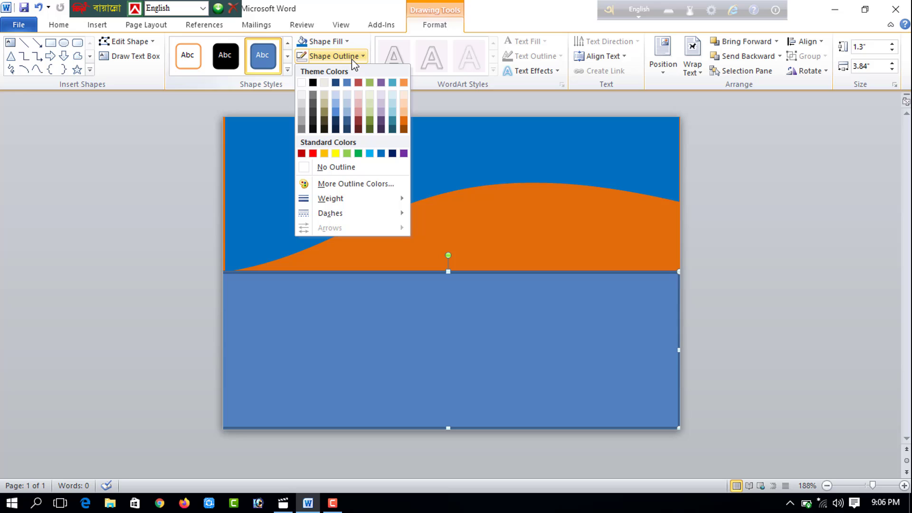
click(356, 167)
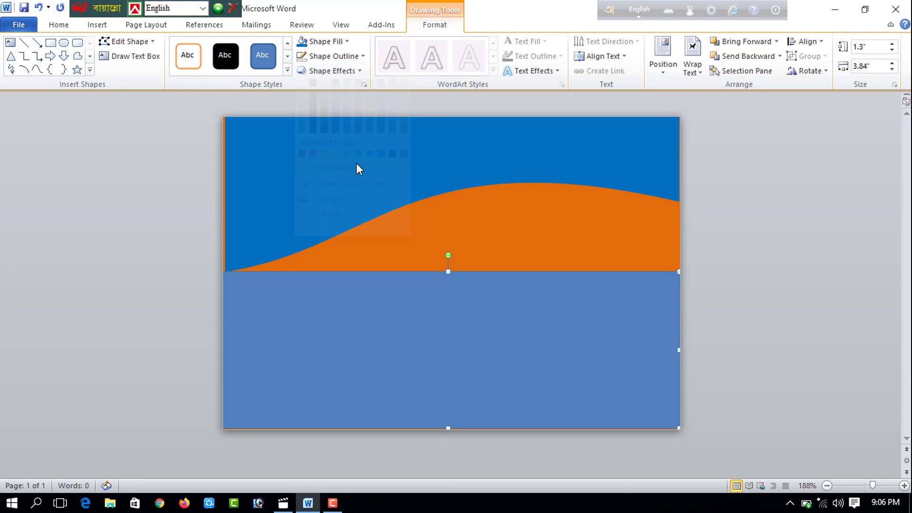
Edit the new shape's points so its top edge curves just below the orange wave
right_click(530, 316)
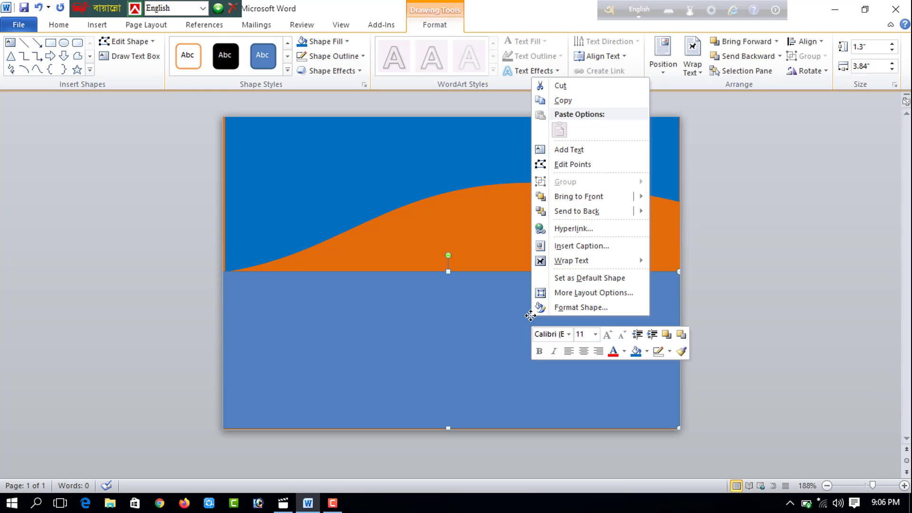
click(595, 164)
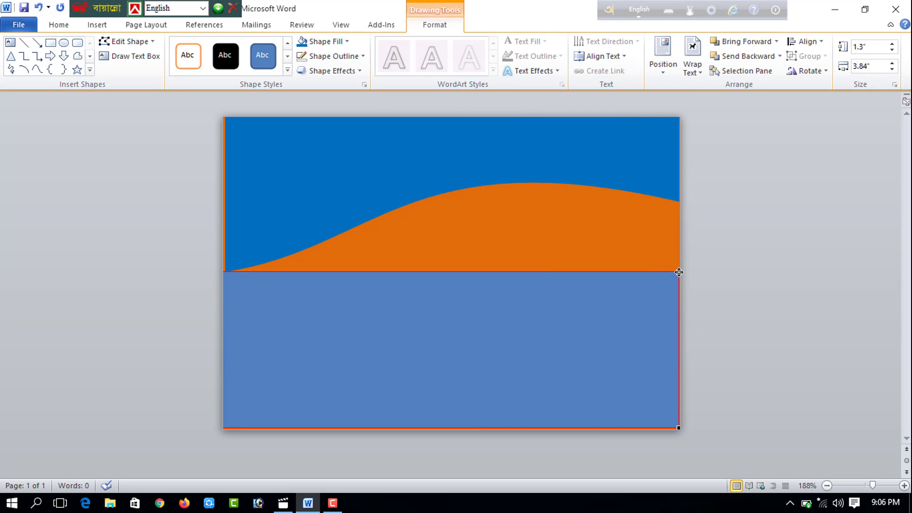
drag(679, 273, 680, 217)
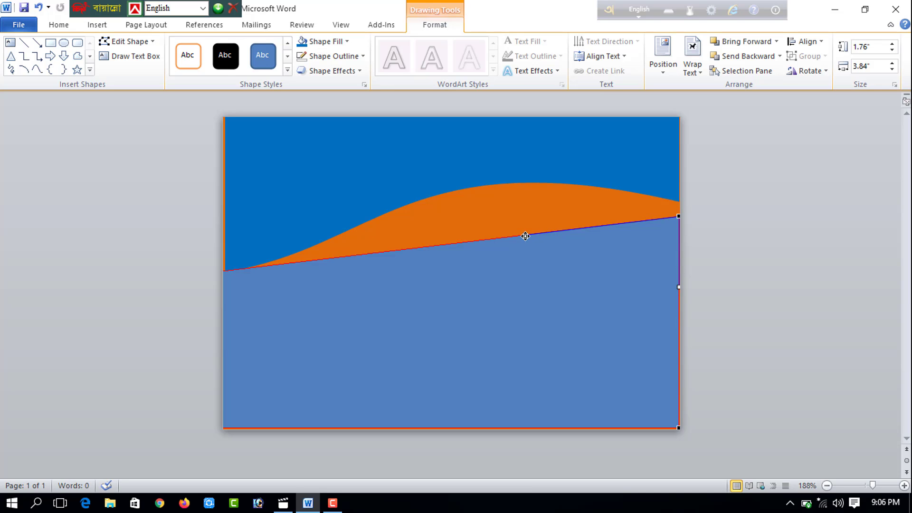
drag(526, 235, 549, 190)
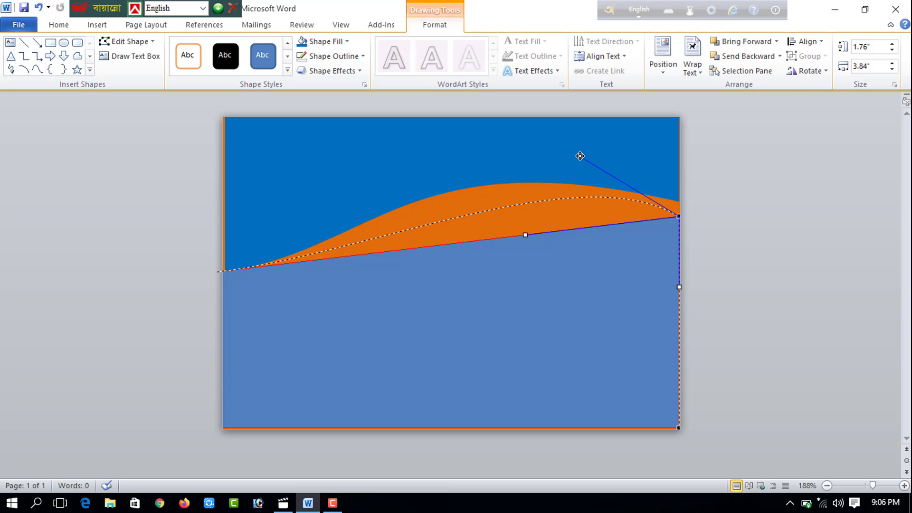
drag(554, 185, 580, 158)
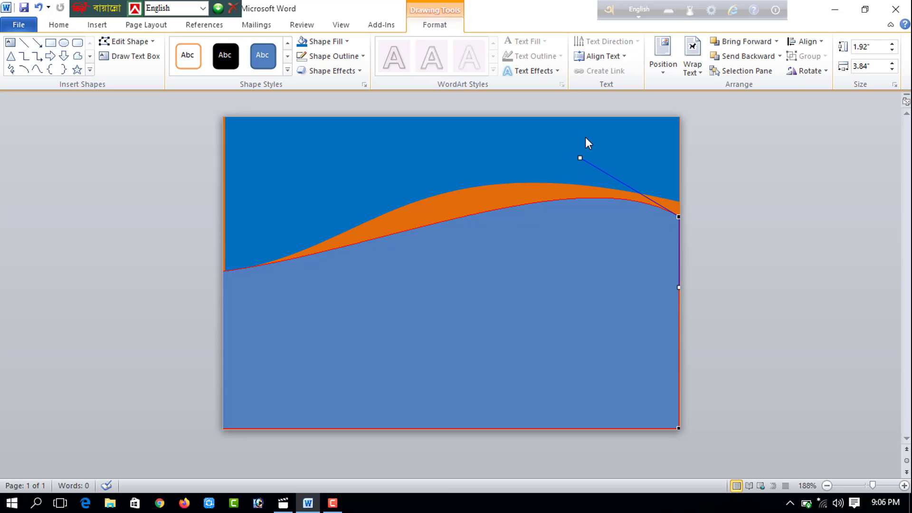
mouse_move(580, 156)
mouse_down()
mouse_move(641, 159)
mouse_move(543, 165)
mouse_move(472, 199)
mouse_move(462, 175)
mouse_move(473, 165)
mouse_move(455, 163)
mouse_up()
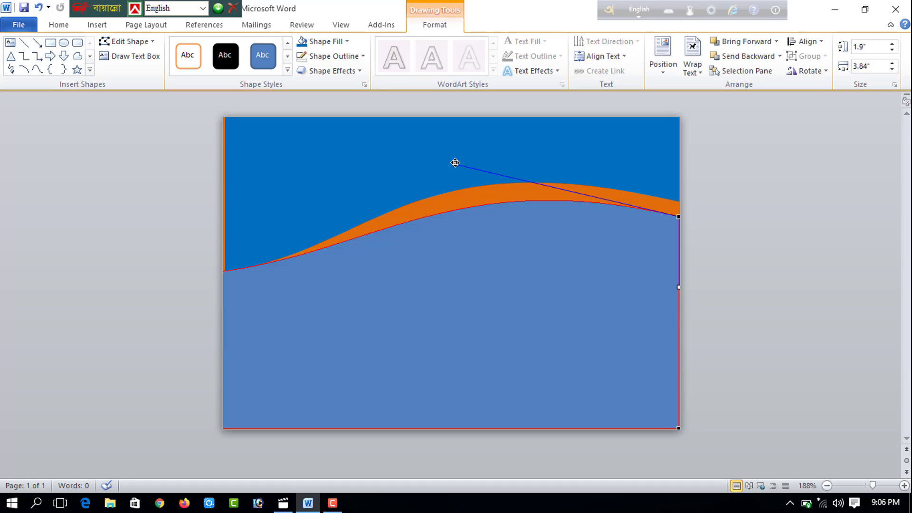
click(252, 348)
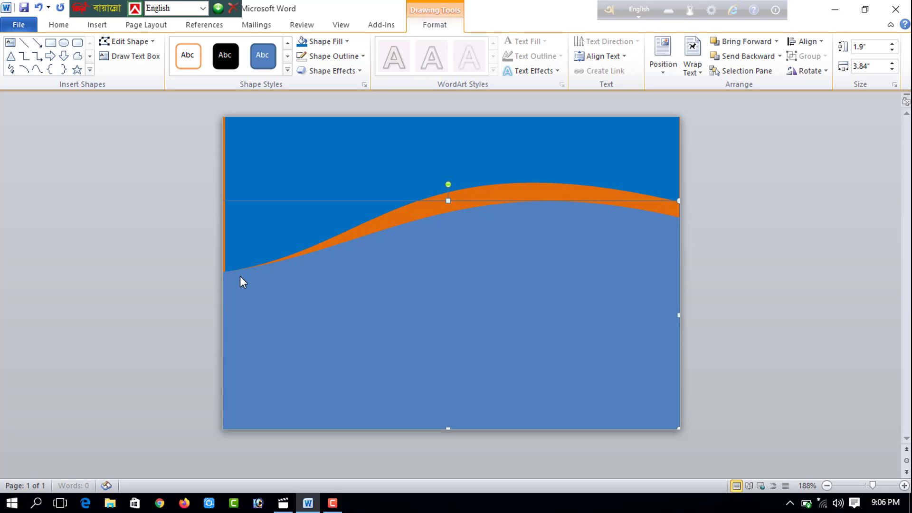
Nudge the lower wave shape down and widen the top blue shape leftward to 3.81"
key(Down)
key(Down)
key(Down)
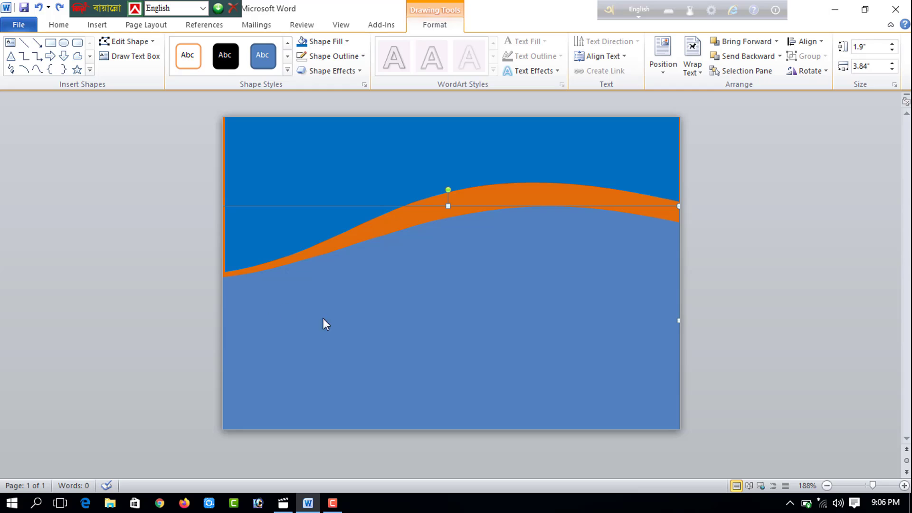
click(326, 176)
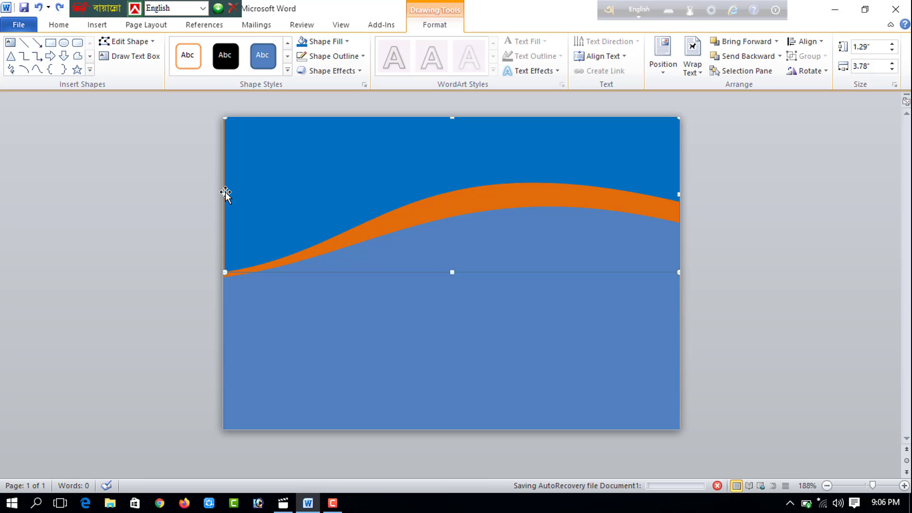
drag(225, 194, 220, 192)
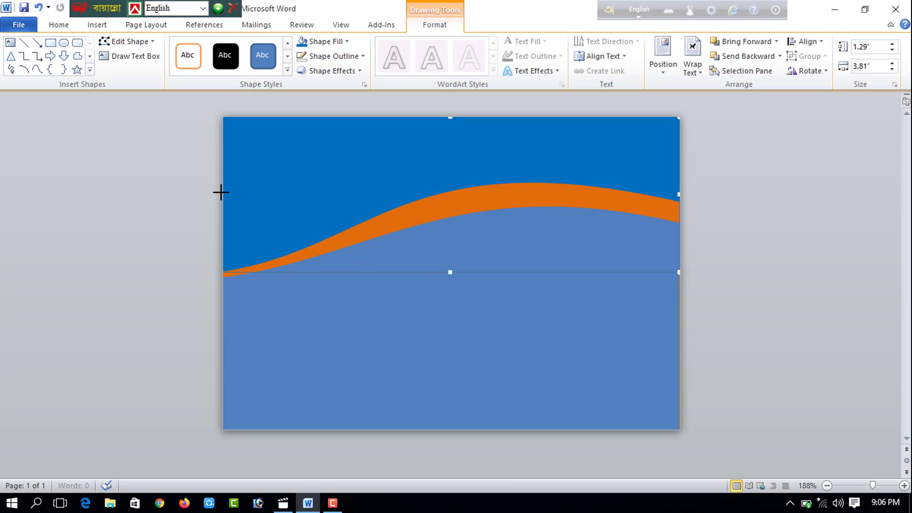
click(315, 309)
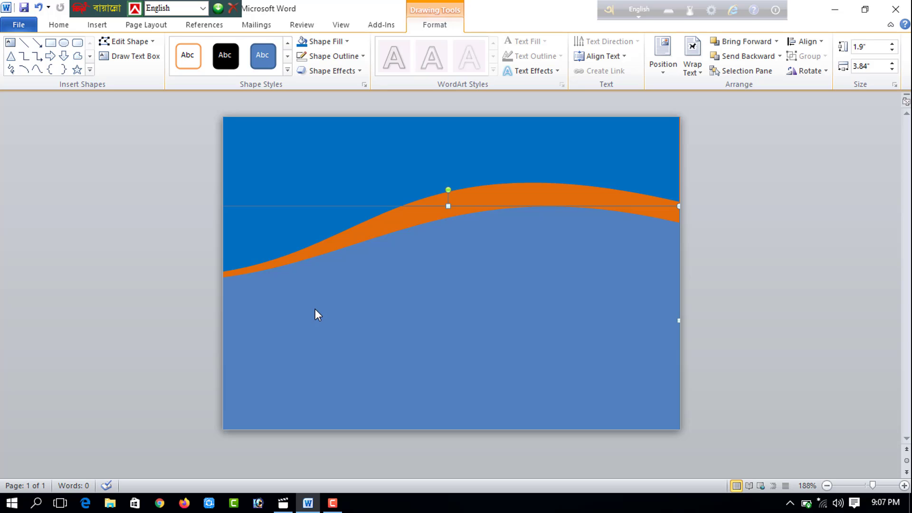
Change the lower wave shape's fill from blue to Red
right_click(316, 310)
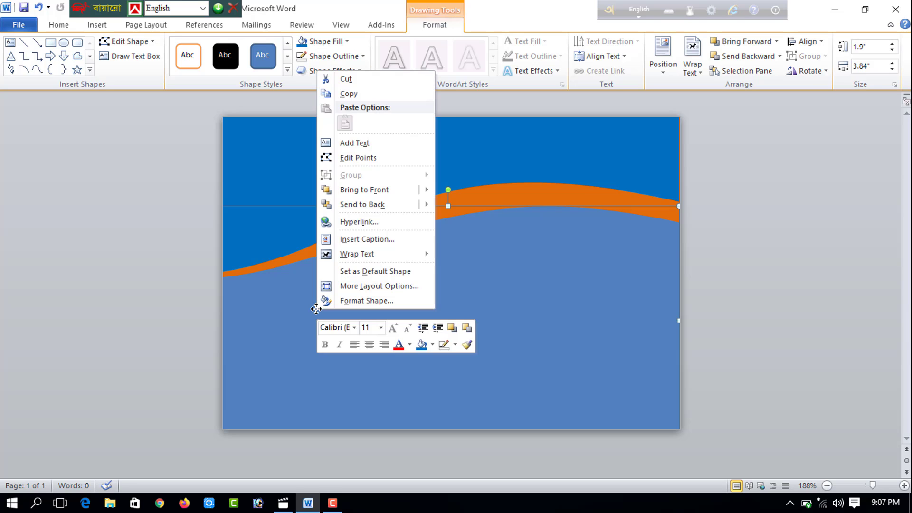
key(Escape)
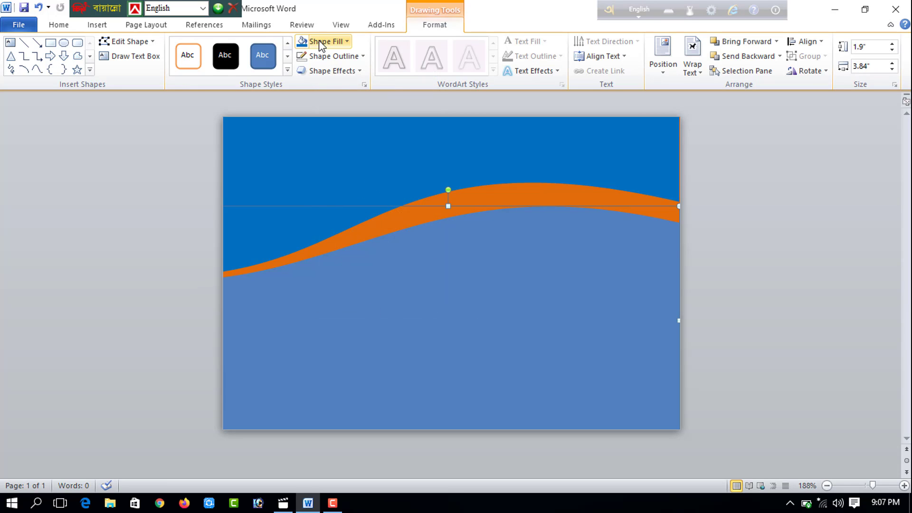
click(325, 43)
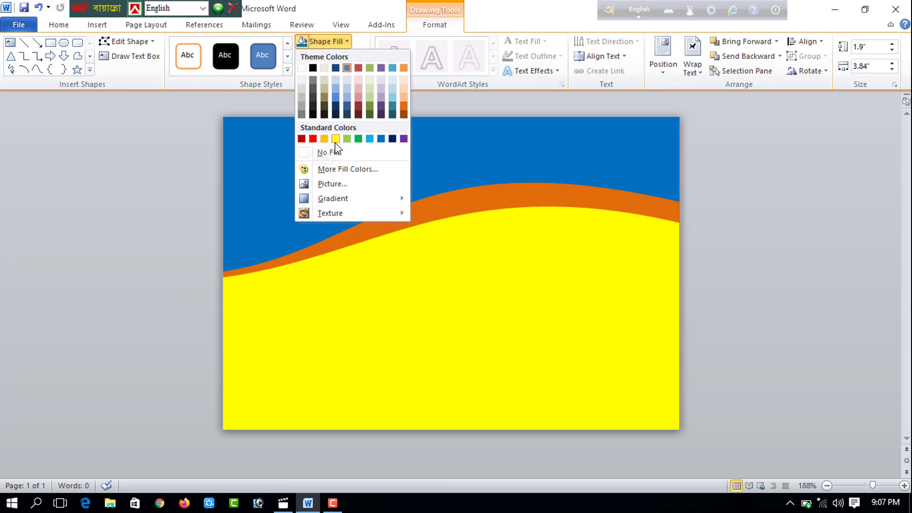
click(313, 139)
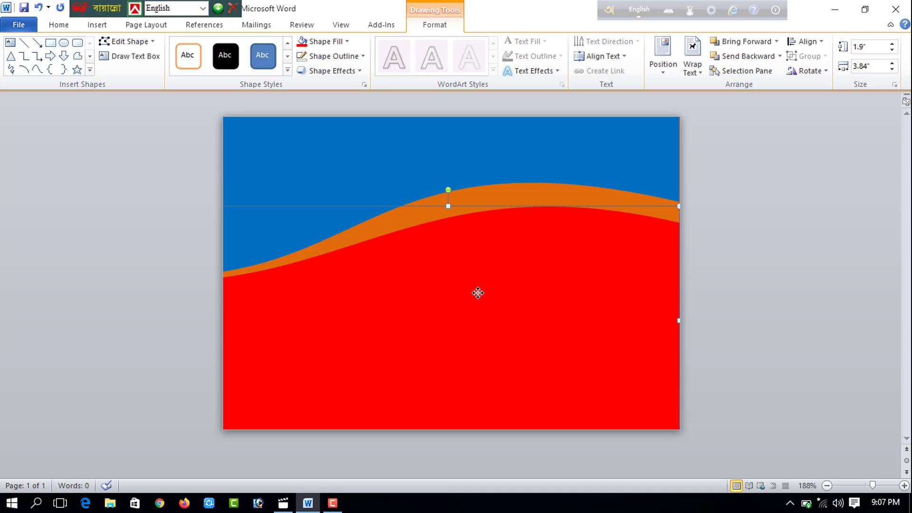
click(372, 176)
click(384, 341)
click(332, 502)
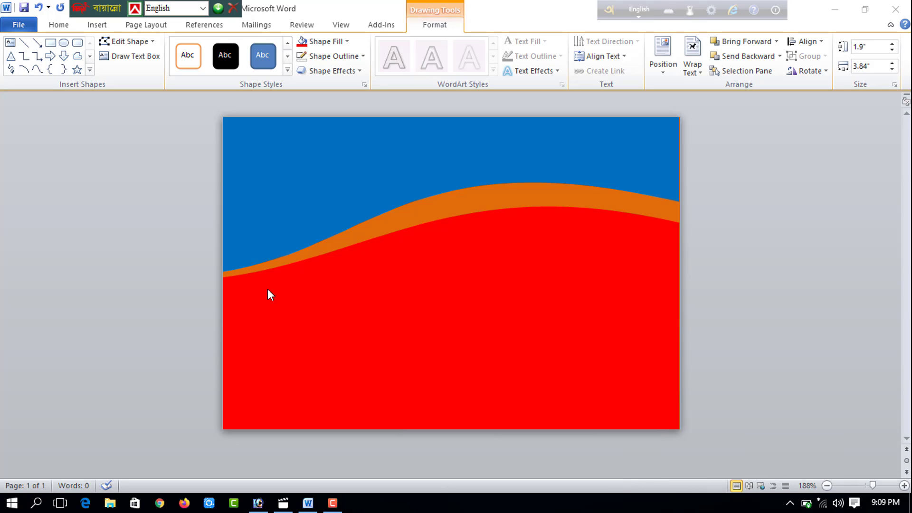
Insert the portrait photo from the Desktop folder into the card
click(105, 27)
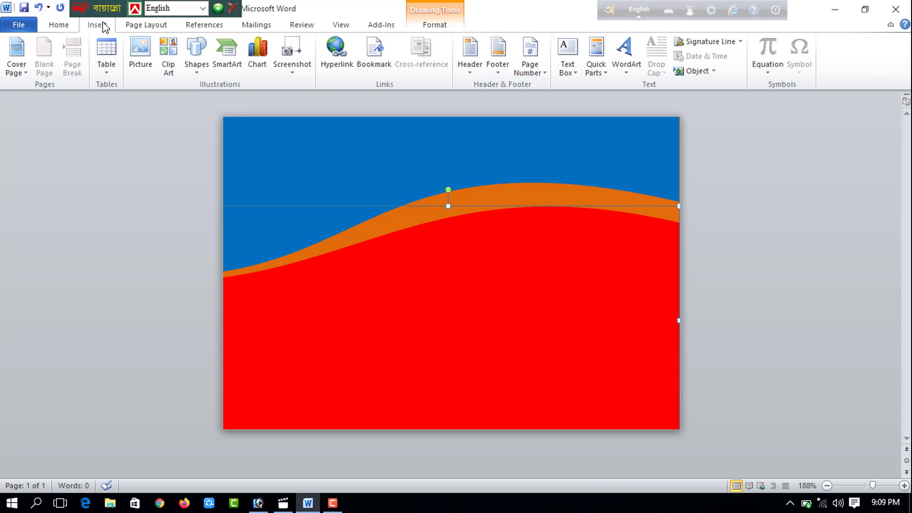
click(140, 55)
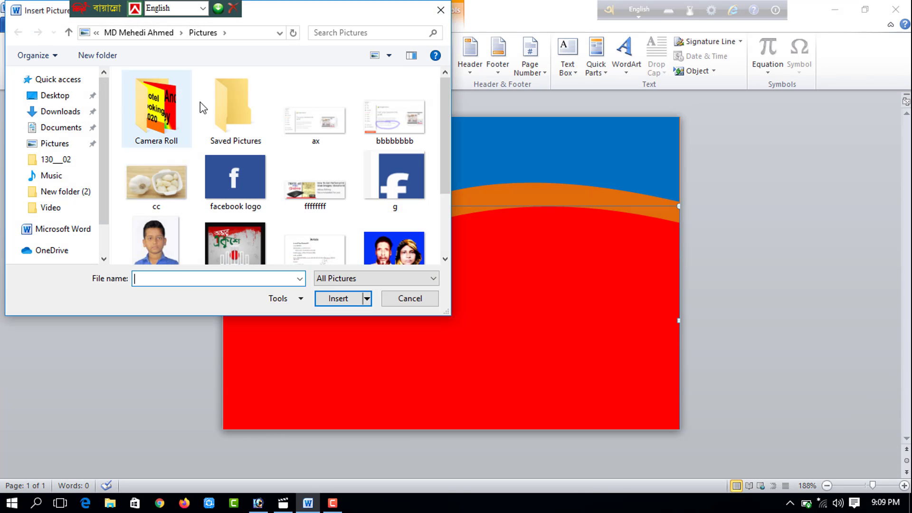
click(58, 100)
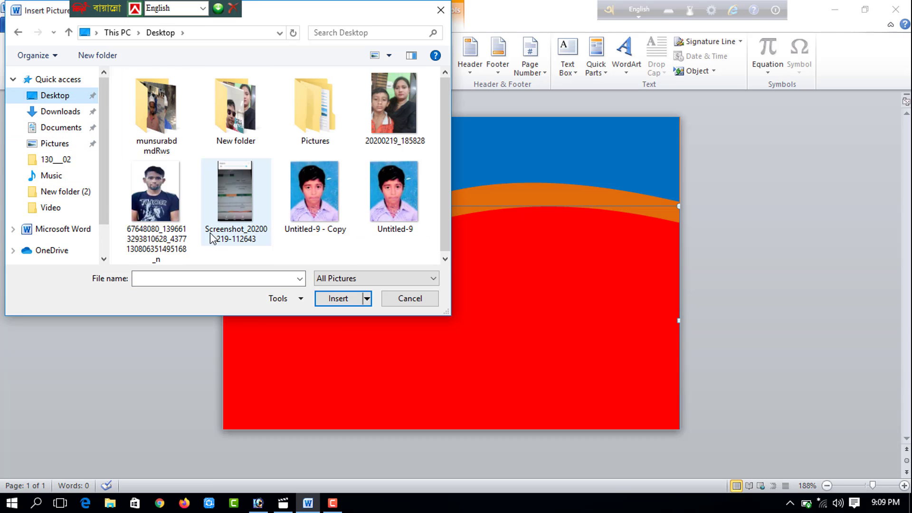
double_click(181, 216)
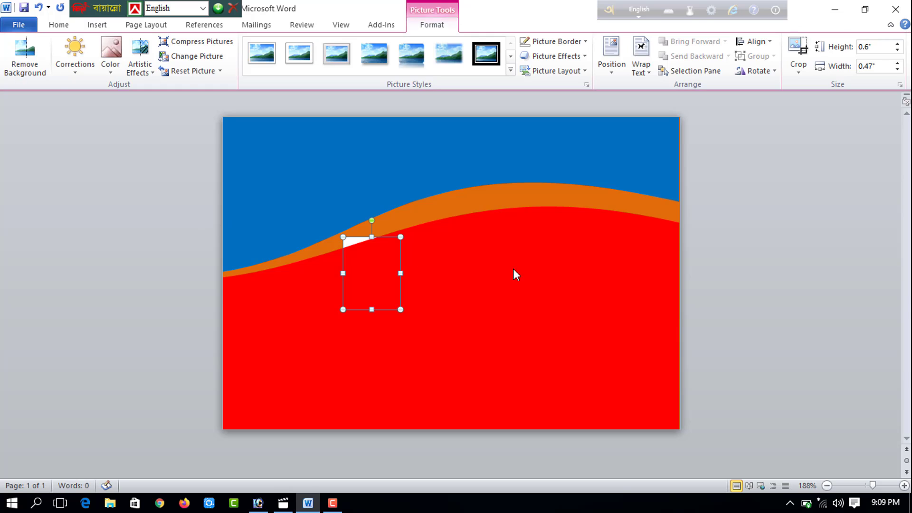
click(385, 268)
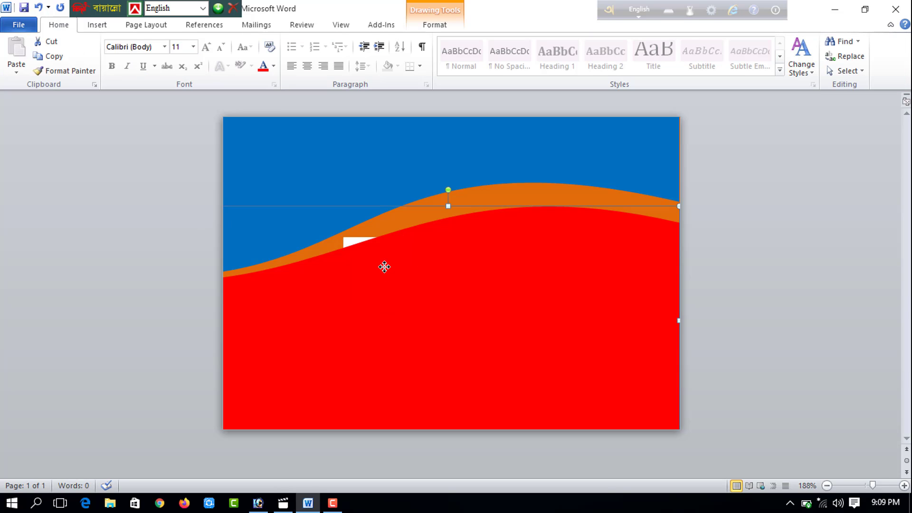
click(354, 241)
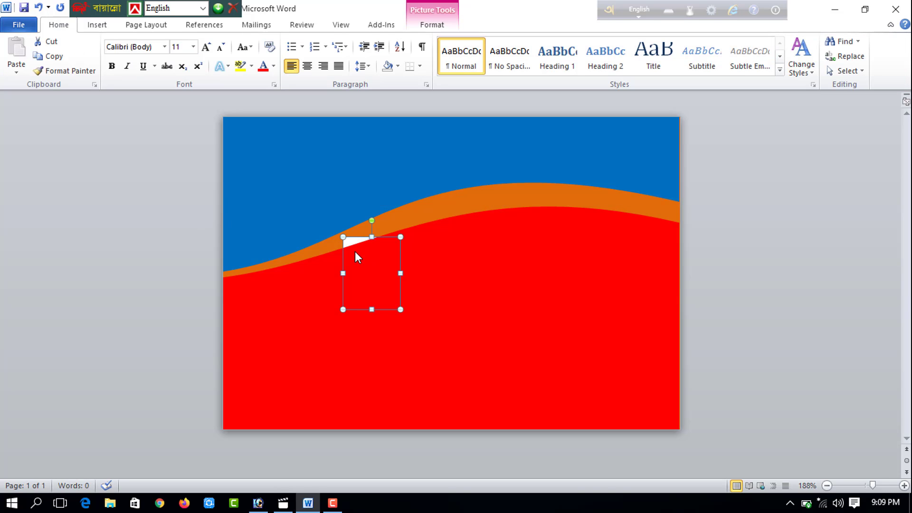
double_click(366, 291)
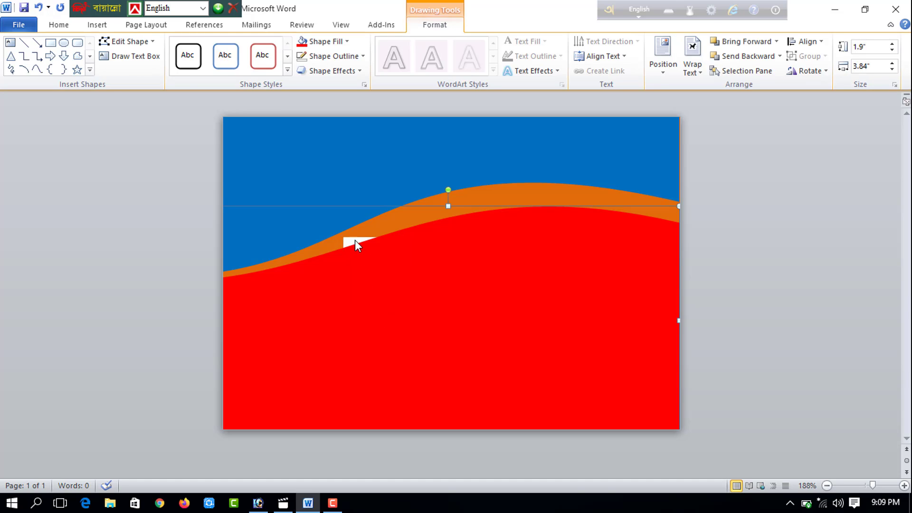
Set the photo to In Front of Text and move it onto the red lower-left area
double_click(355, 241)
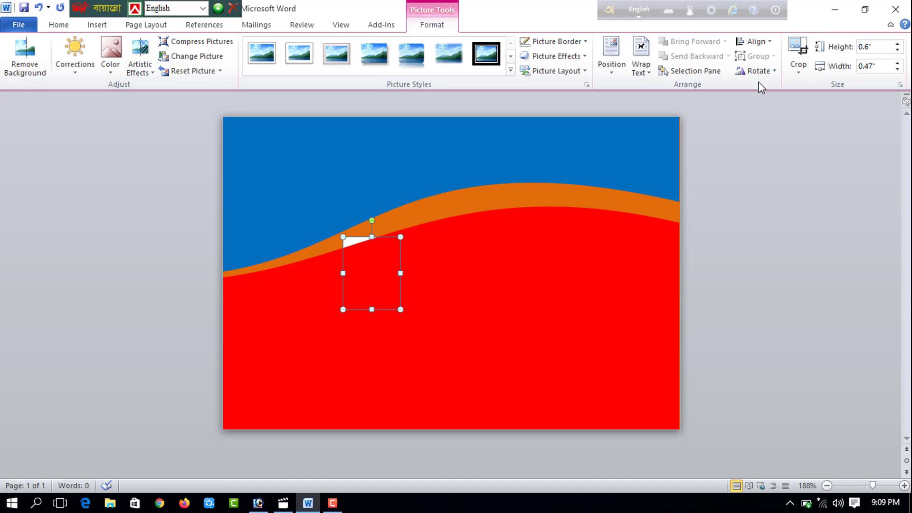
click(641, 53)
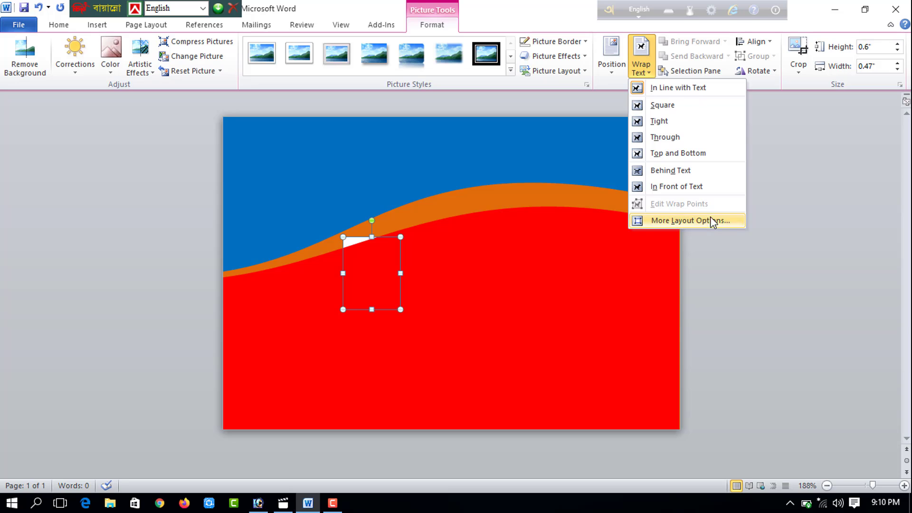
click(683, 187)
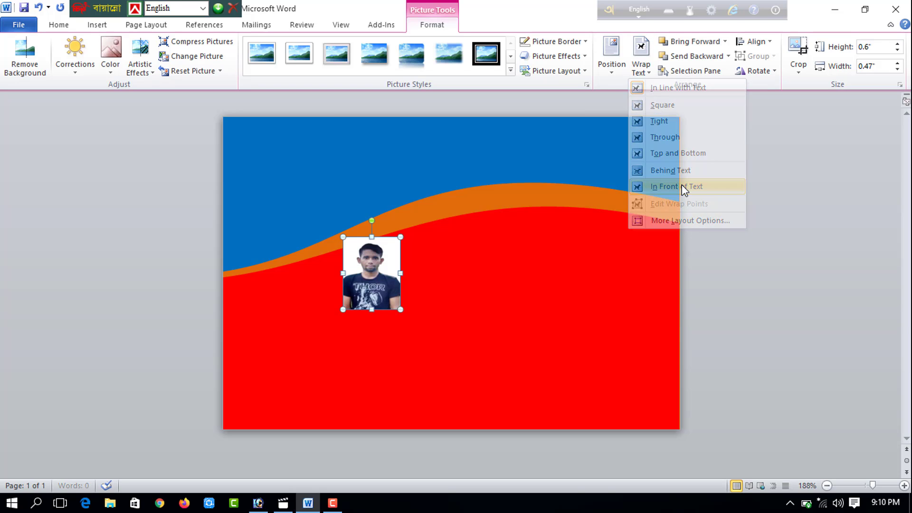
mouse_move(377, 275)
mouse_down()
mouse_move(309, 326)
mouse_move(290, 322)
mouse_move(328, 329)
mouse_move(300, 330)
mouse_move(285, 319)
mouse_move(294, 333)
mouse_up()
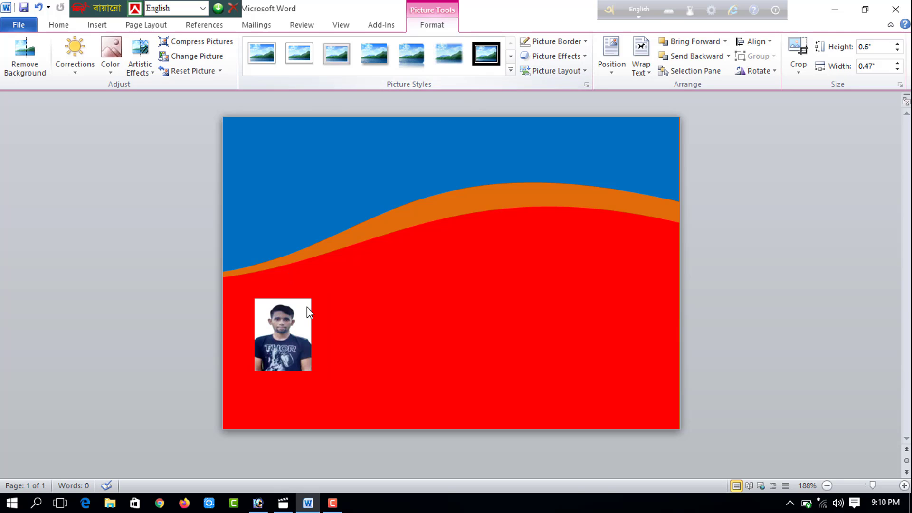
Apply a rounded-corner, reflected picture style to the photo
click(363, 273)
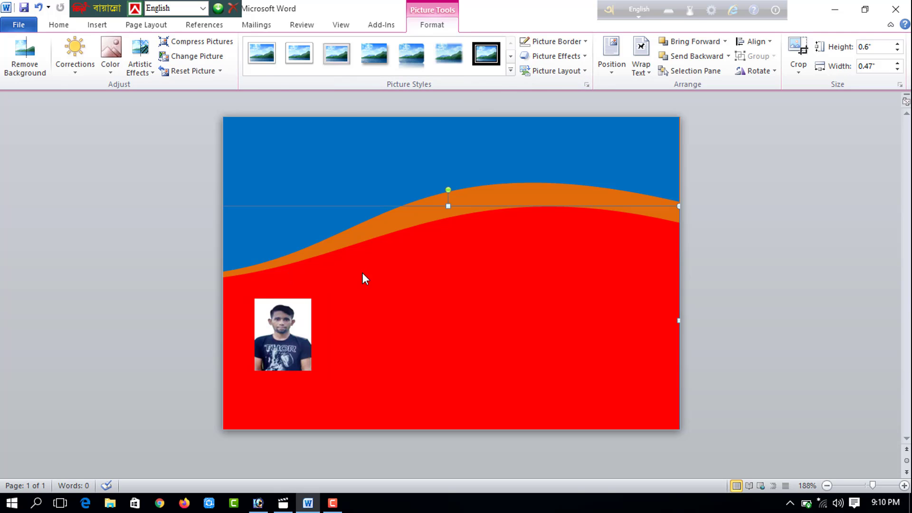
click(303, 344)
click(460, 69)
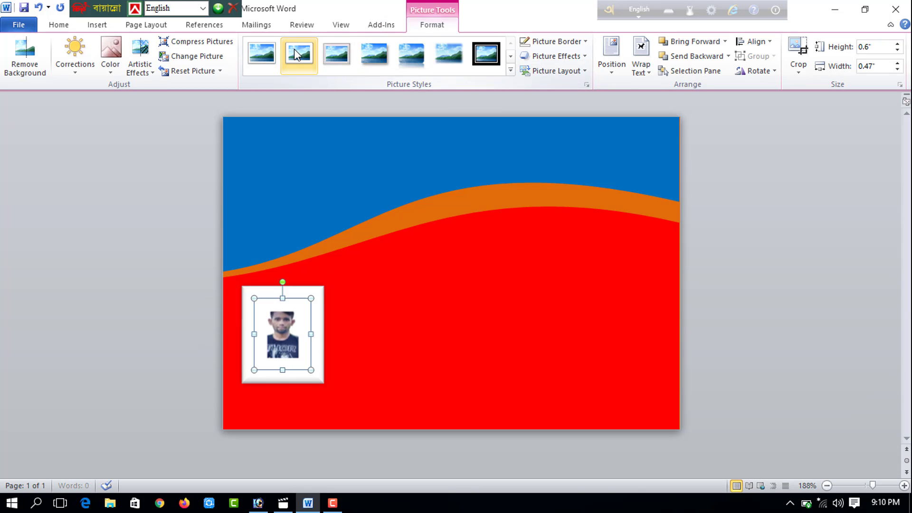
click(404, 49)
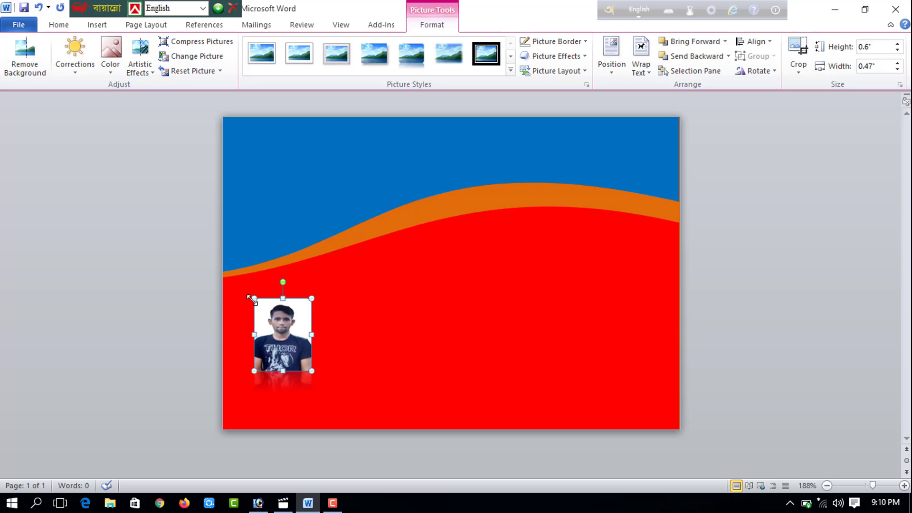
Enlarge the photo to 0.92" × 0.72" and raise it so its top overlaps the wave
drag(254, 299, 232, 271)
mouse_move(264, 315)
mouse_down()
mouse_move(286, 351)
mouse_move(272, 345)
mouse_up()
drag(239, 301, 232, 289)
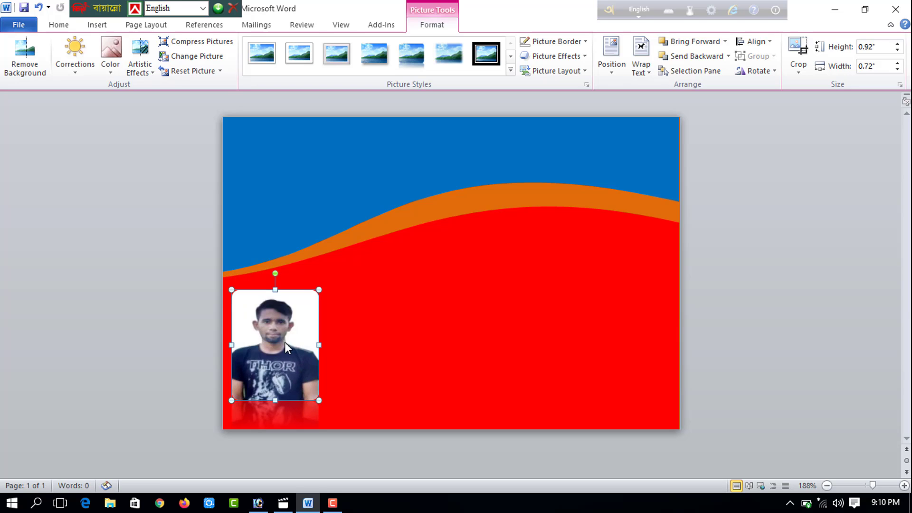
drag(284, 342, 293, 304)
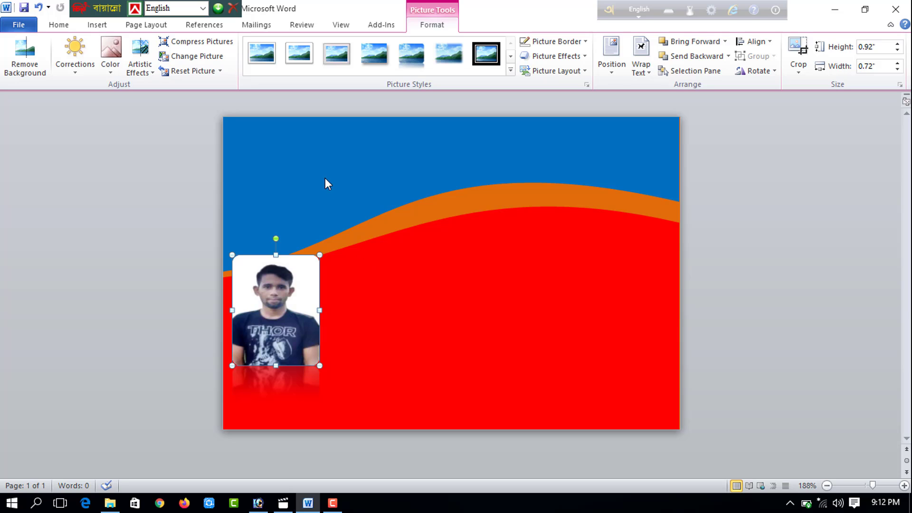
click(299, 168)
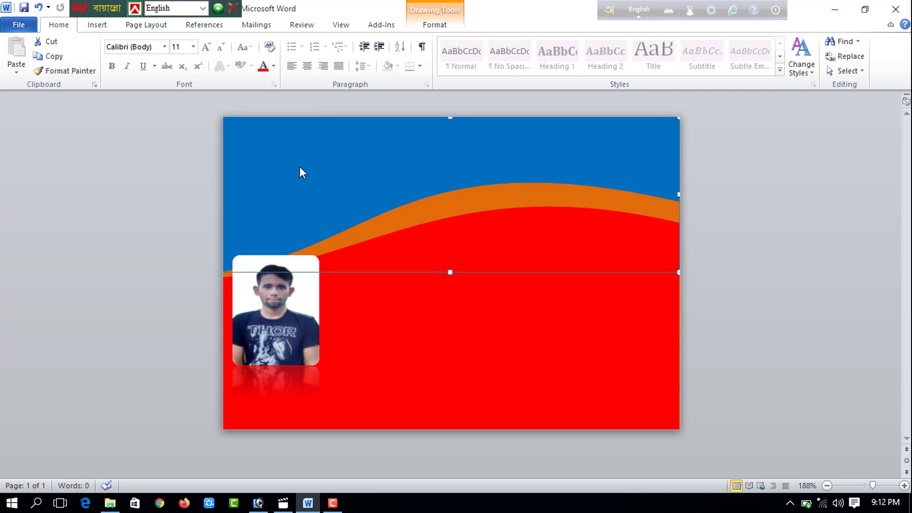
Insert the logo picture from Downloads > Programs, adding a 0.6" × 0.78" image to the card
click(97, 25)
click(137, 57)
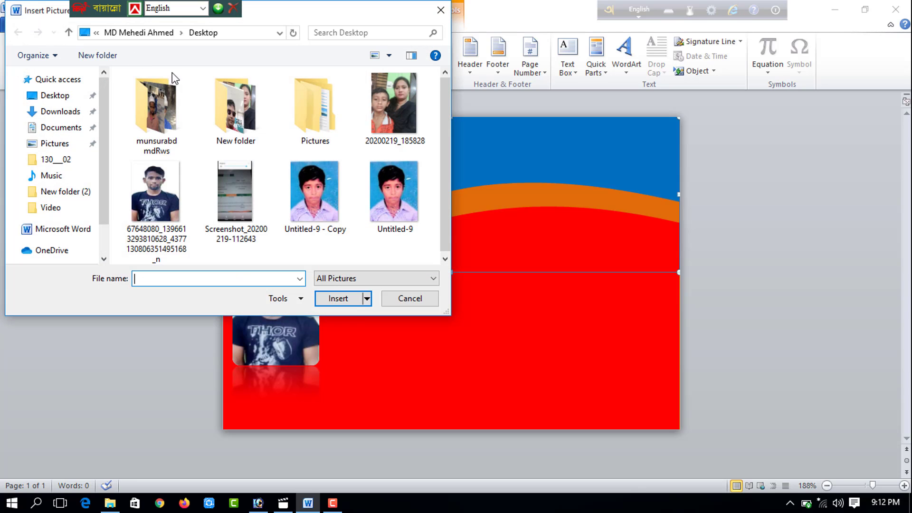
click(56, 98)
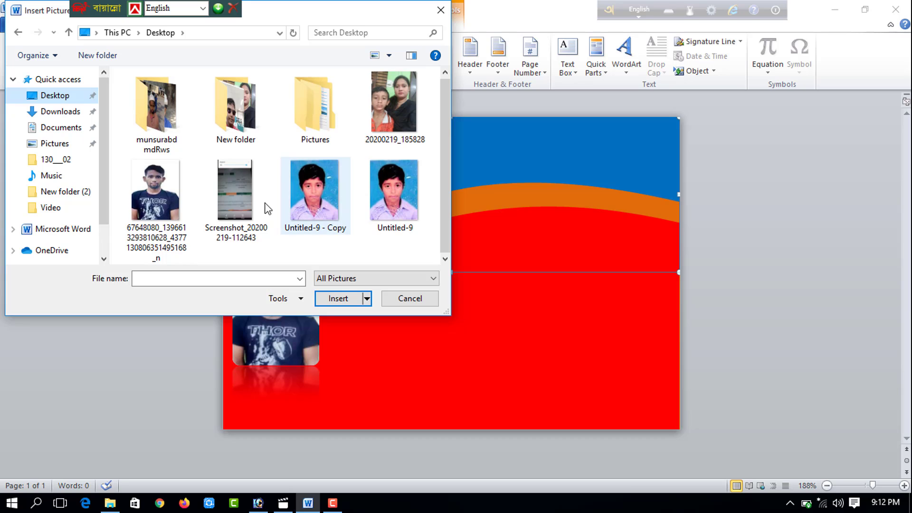
click(63, 99)
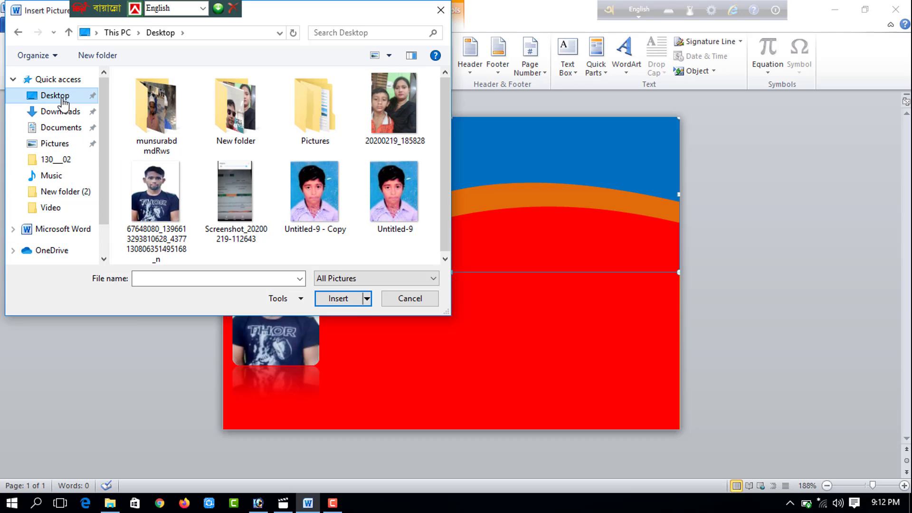
click(63, 114)
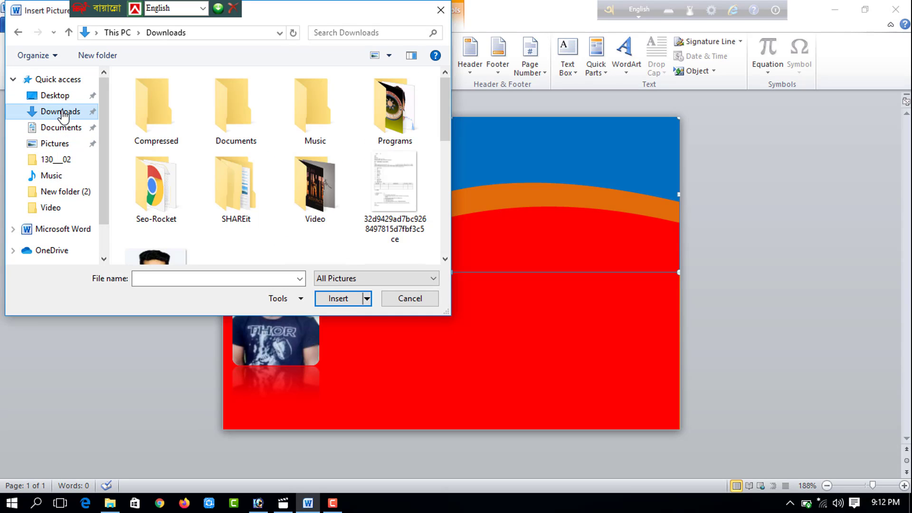
scroll(334, 185, down, 10)
scroll(288, 201, up, 5)
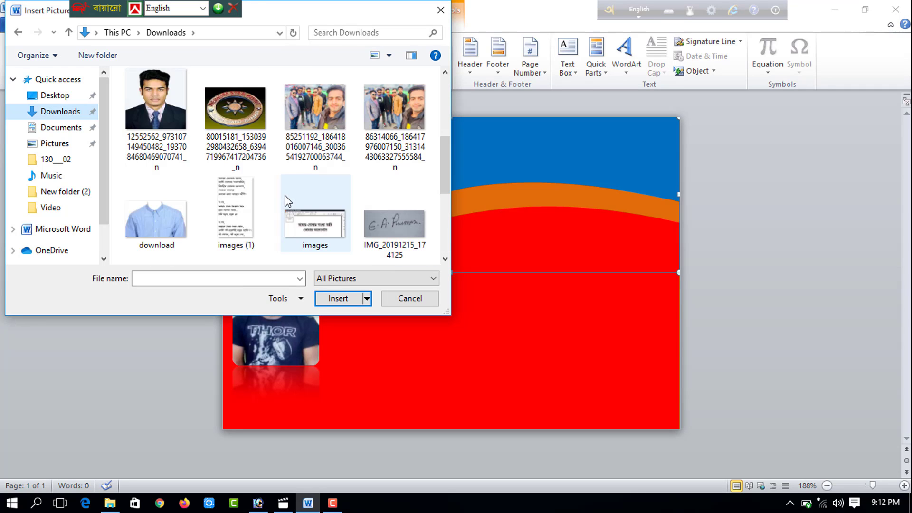
scroll(287, 201, up, 3)
double_click(378, 112)
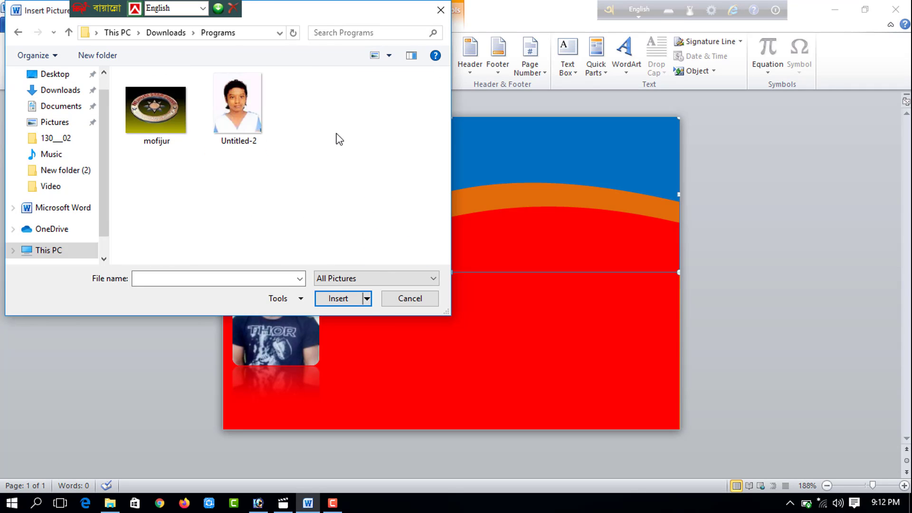
double_click(176, 120)
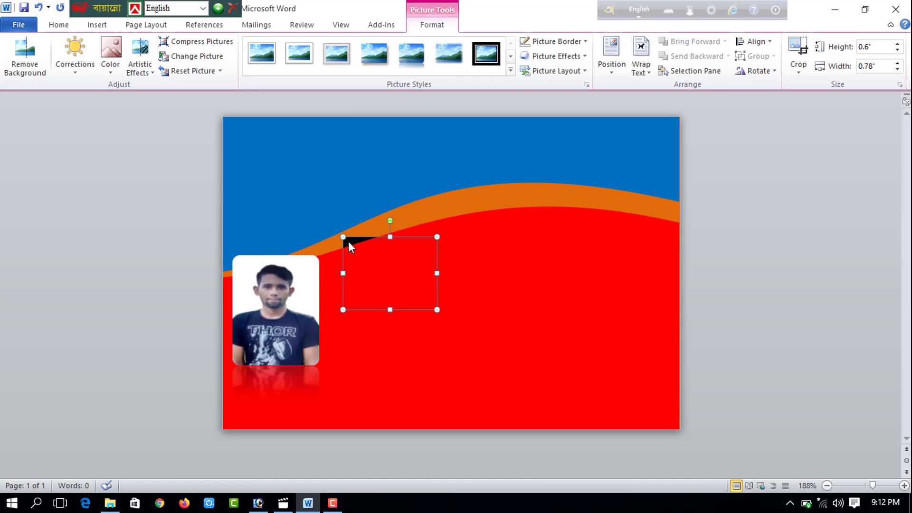
Set the logo to In Front of Text and drag it to the card's top-left corner
click(640, 60)
click(685, 188)
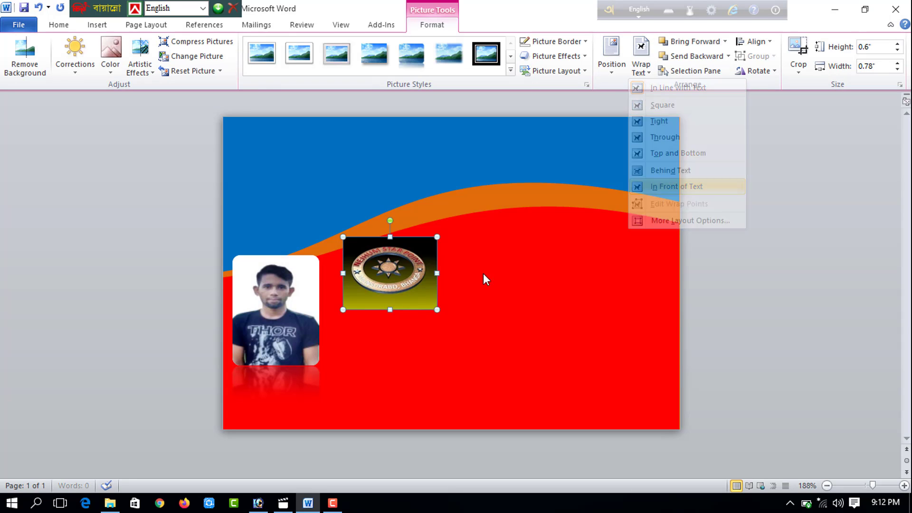
mouse_move(397, 279)
mouse_down()
mouse_move(279, 164)
mouse_move(279, 186)
mouse_up()
Resize the logo to 0.9" × 0.9" and settle it in the top-left corner
drag(319, 180, 334, 181)
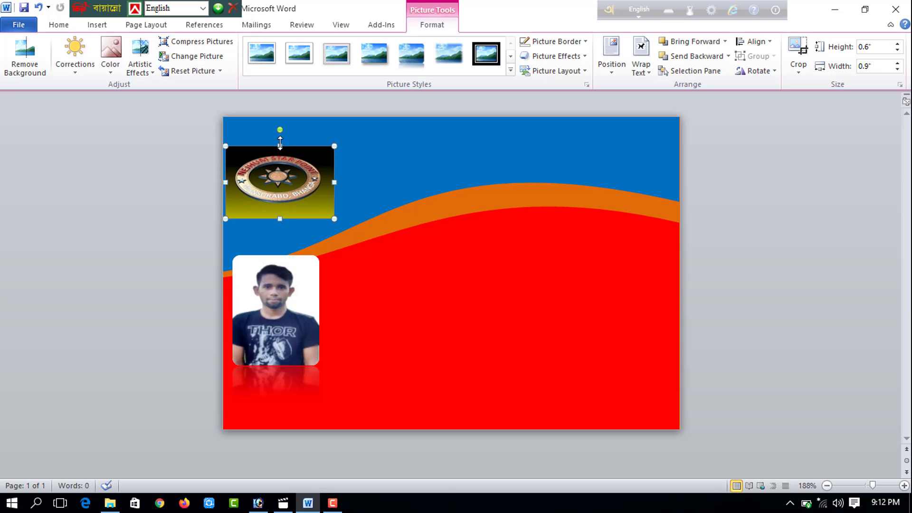
drag(276, 144, 275, 116)
drag(277, 166, 274, 192)
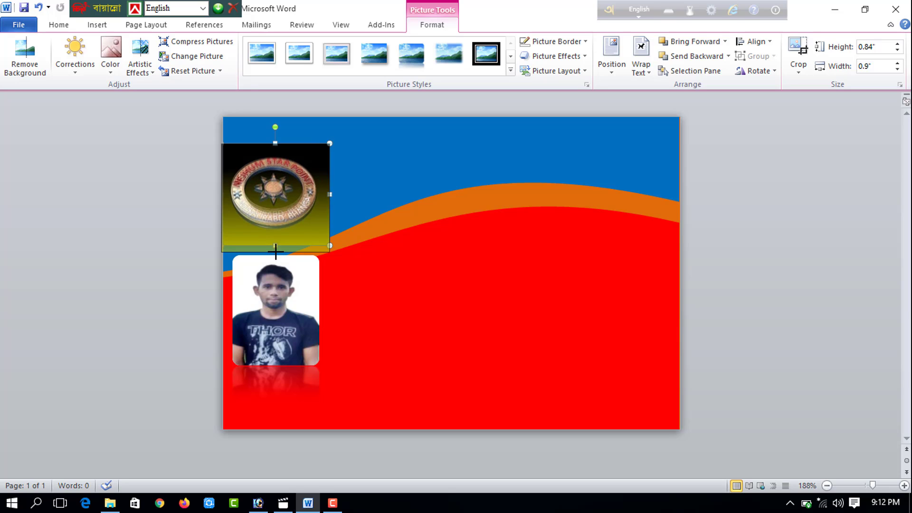
drag(275, 245, 276, 252)
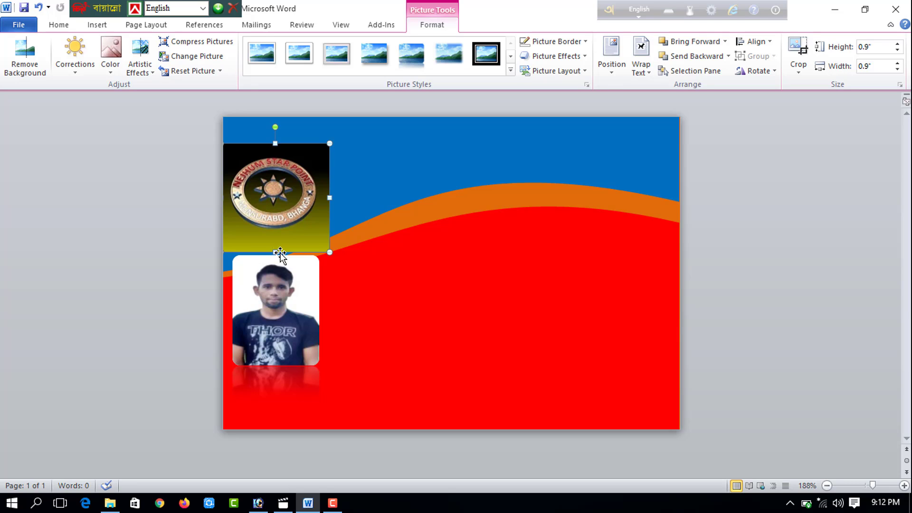
drag(280, 252, 280, 236)
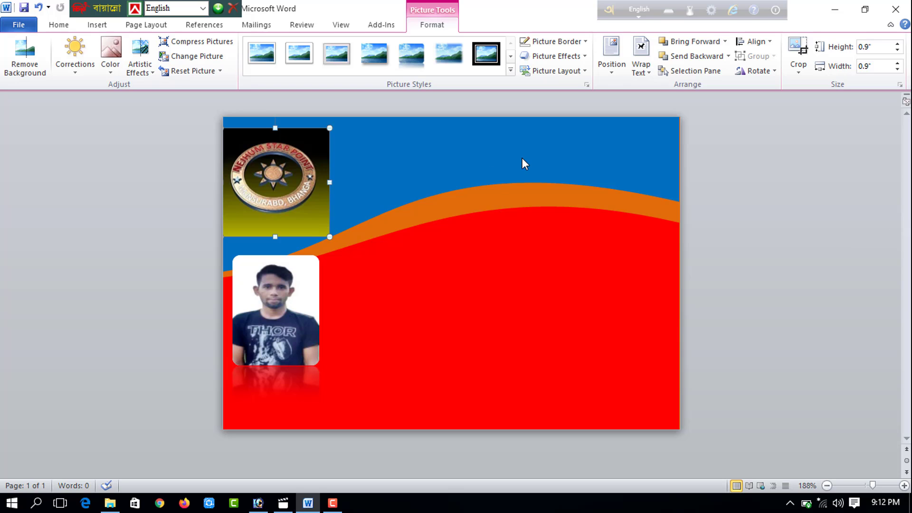
Add a red-style WordArt text box to the card
click(58, 25)
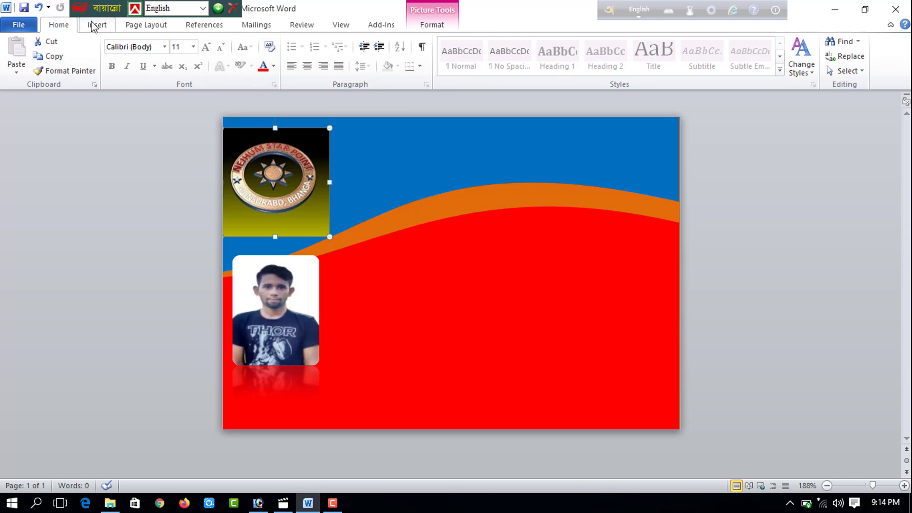
click(97, 26)
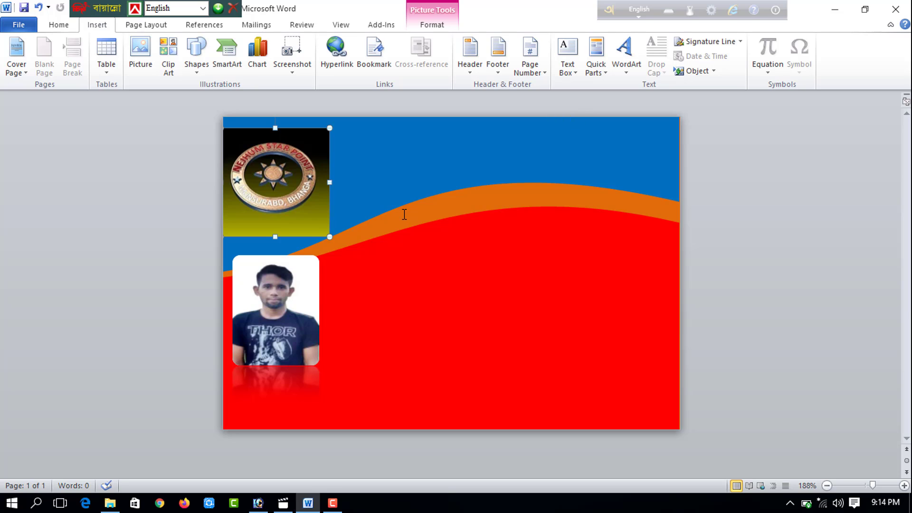
click(62, 26)
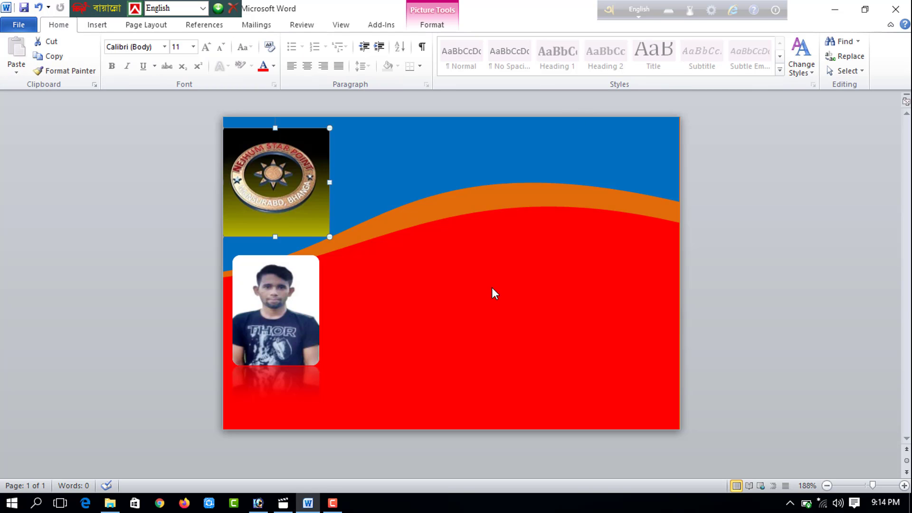
click(108, 25)
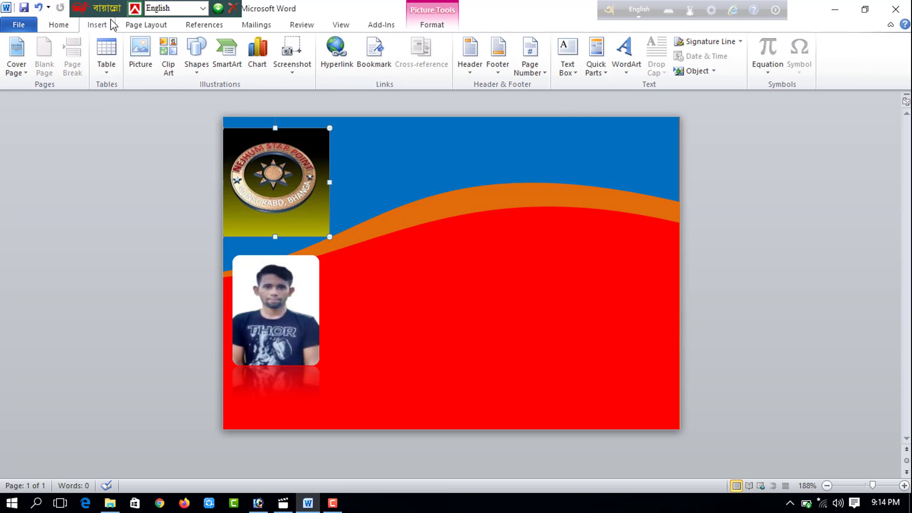
click(627, 53)
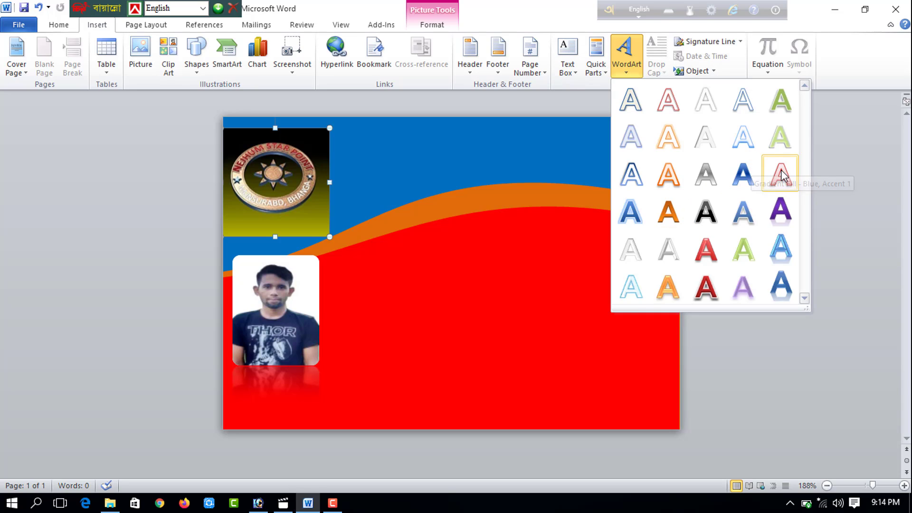
click(709, 248)
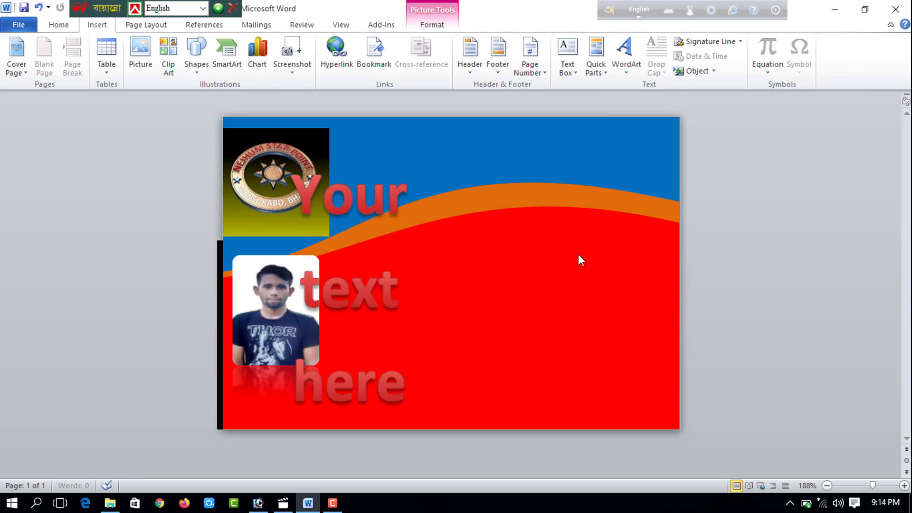
Replace the WordArt placeholder with 'Nejhum Stor' and widen the box to fit one line
click(386, 211)
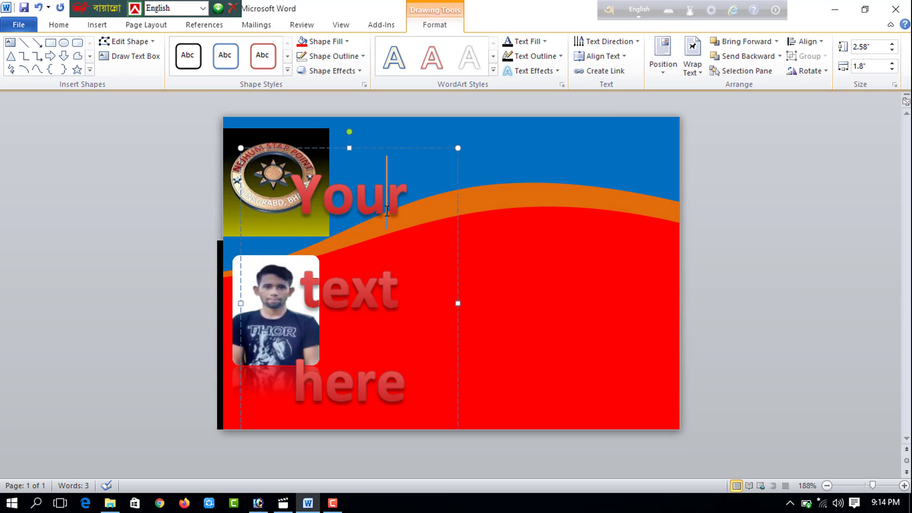
key(ctrl+a)
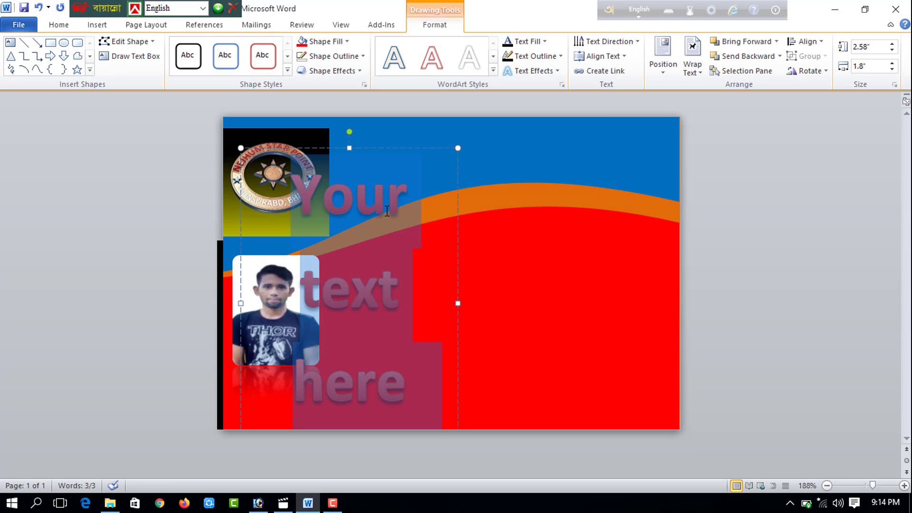
key(BackSpace)
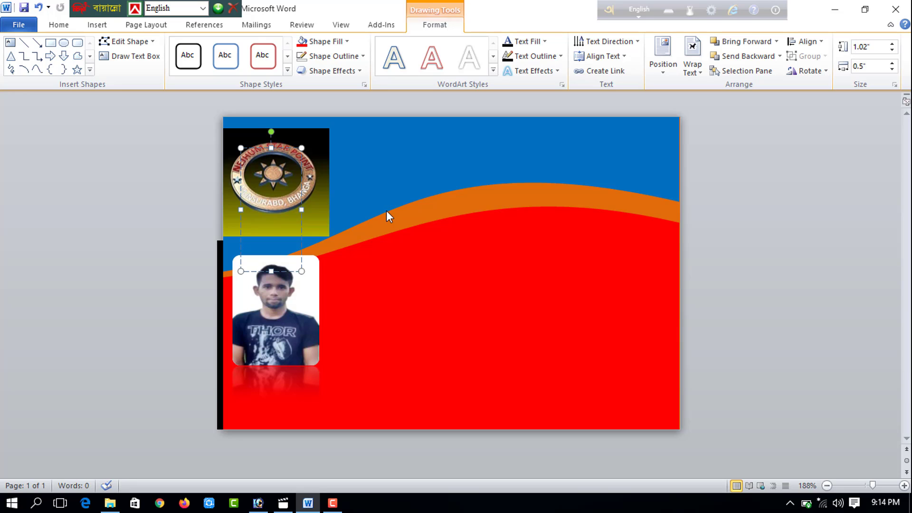
text(Ne)
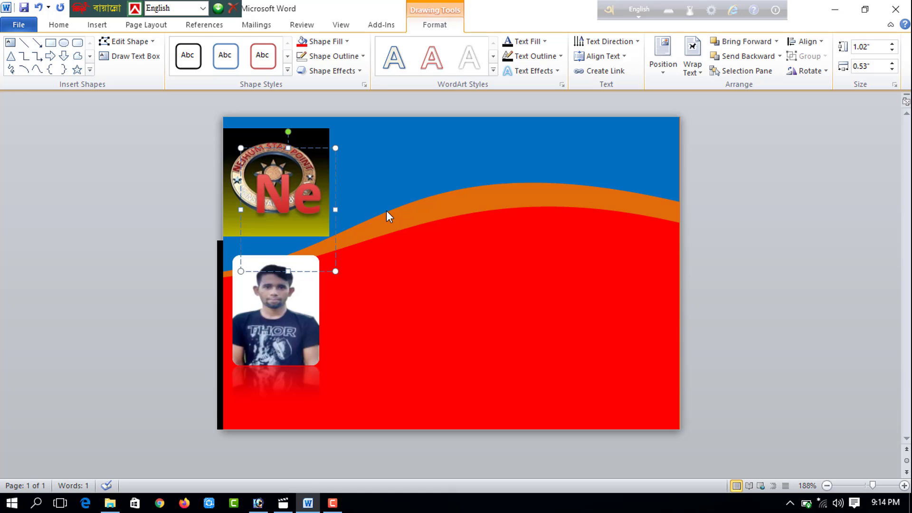
text(jhu,)
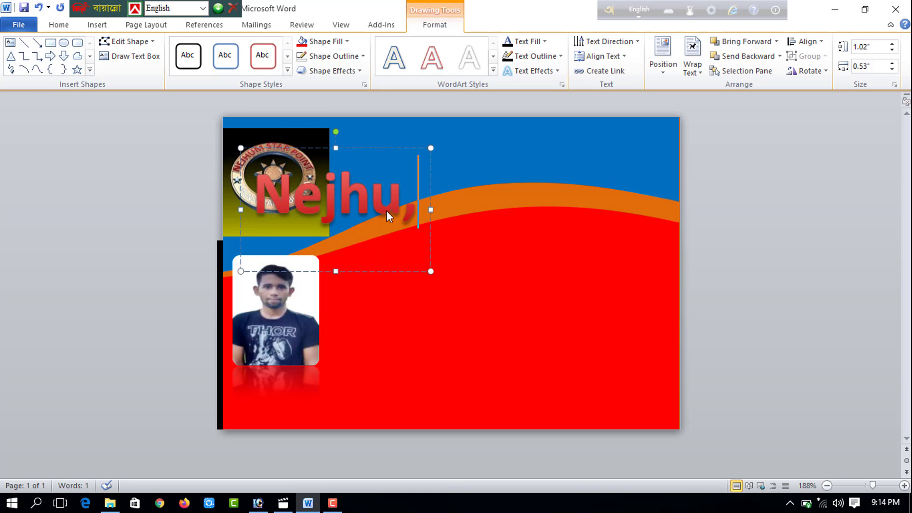
key(BackSpace)
key(Return)
text(m S)
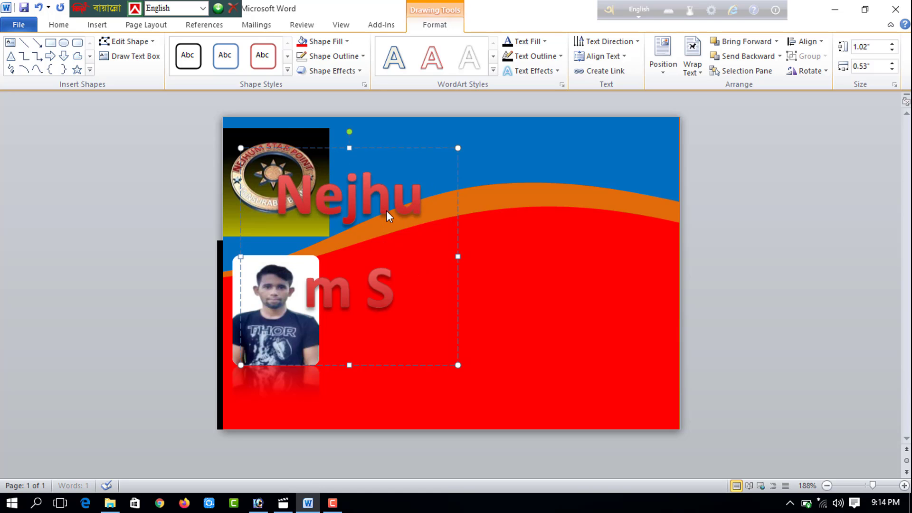
text(tor)
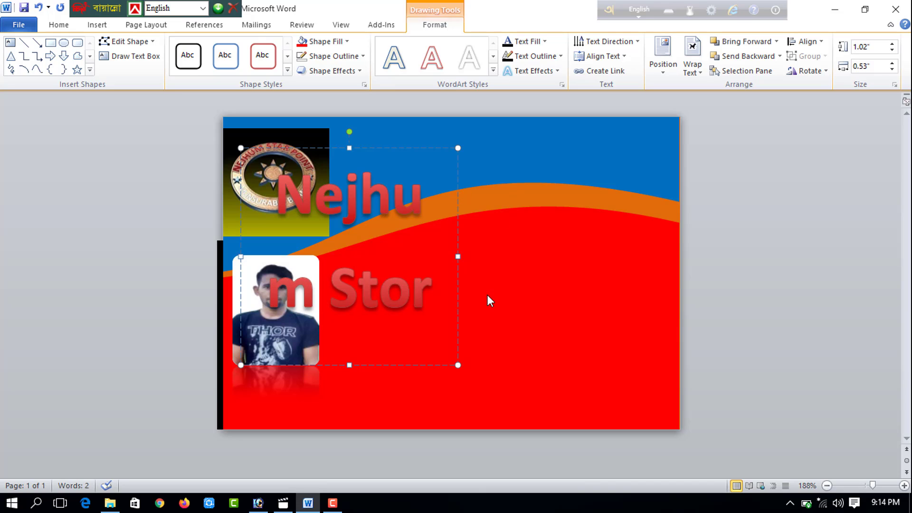
drag(459, 260, 650, 266)
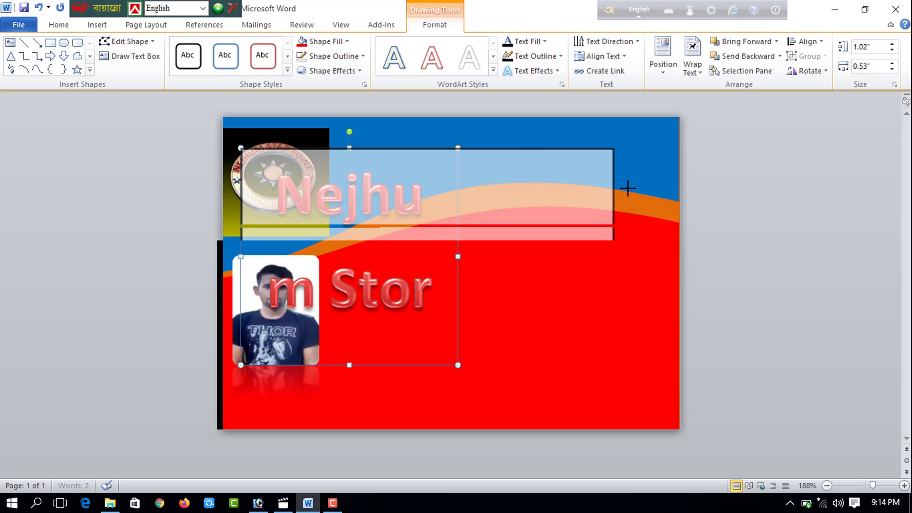
Shrink the WordArt box's height and width toward its text
click(447, 393)
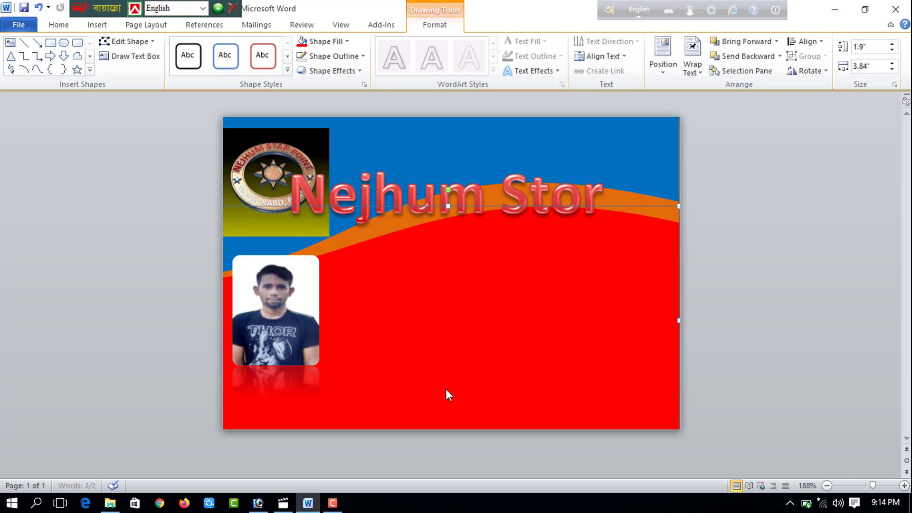
click(445, 386)
click(445, 388)
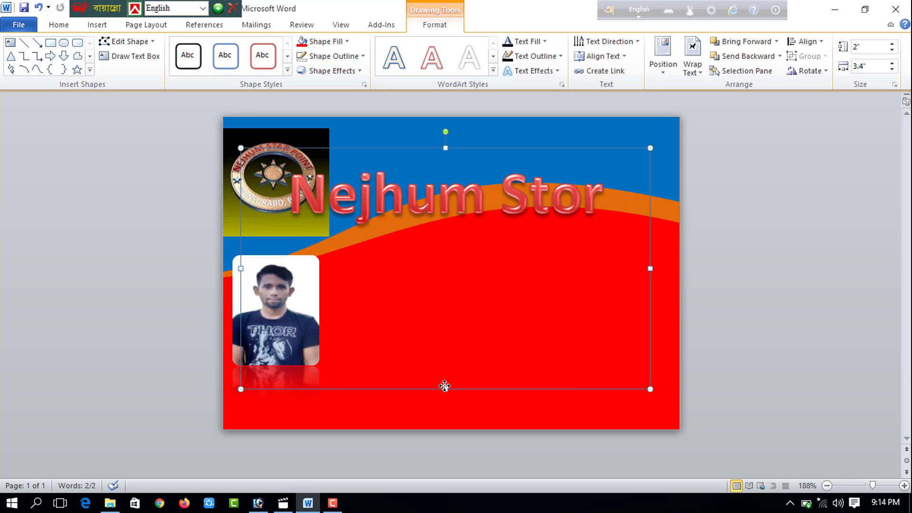
drag(444, 390, 444, 243)
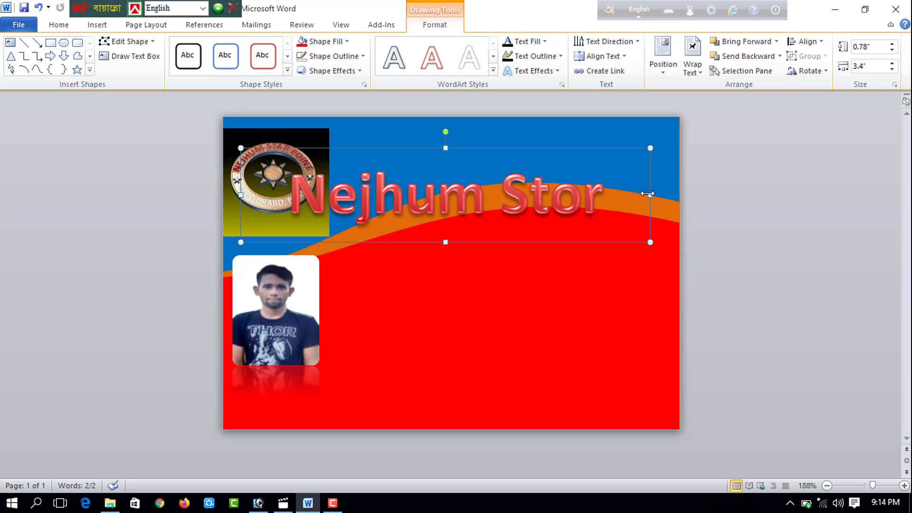
drag(647, 194, 616, 195)
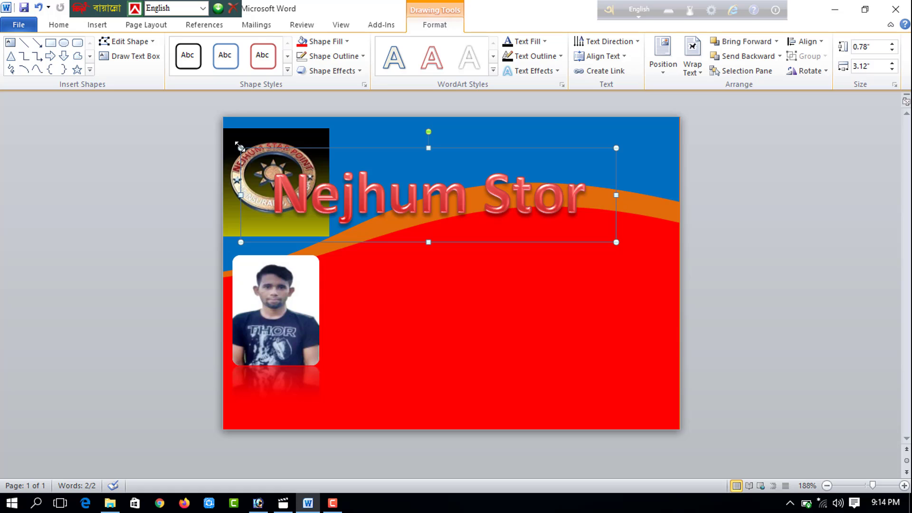
drag(241, 148, 263, 166)
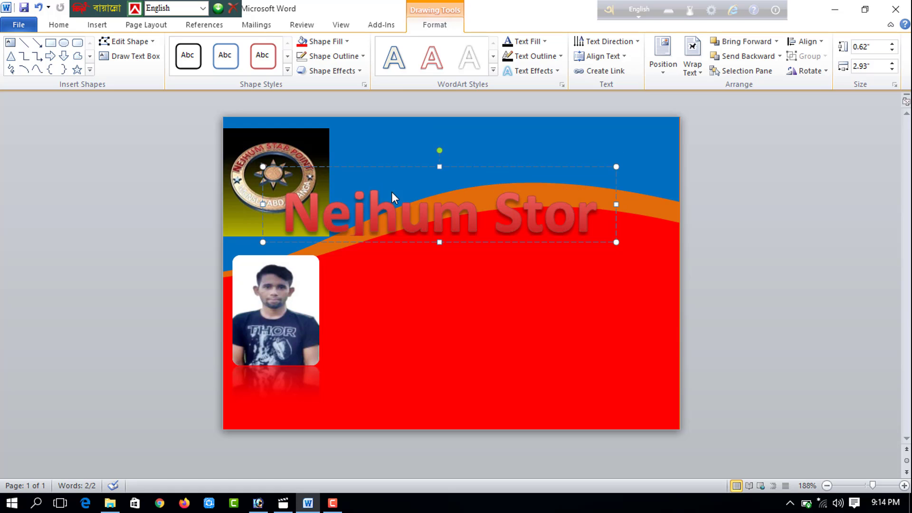
Undo an accidental nudge of the blue background and trim the WordArt to about 0.62" × 2.93"
click(395, 139)
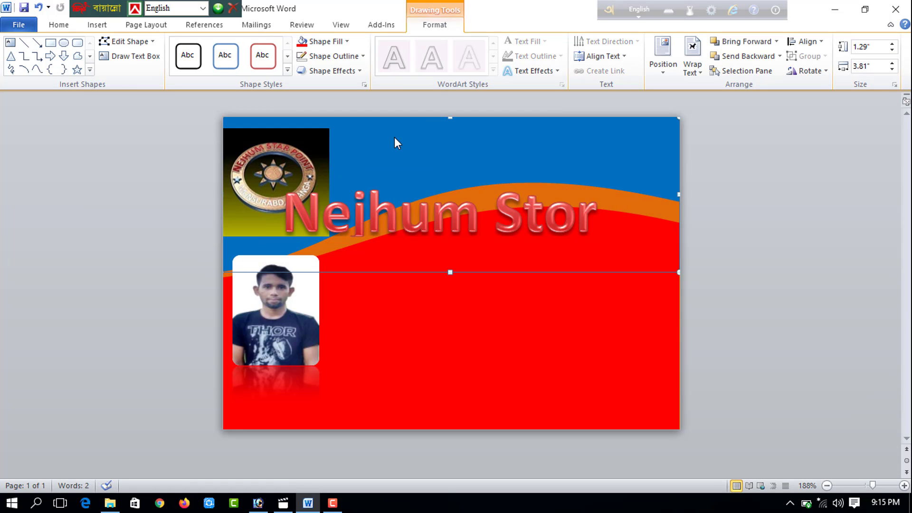
key(Up)
key(Up)
key(Up)
key(Up)
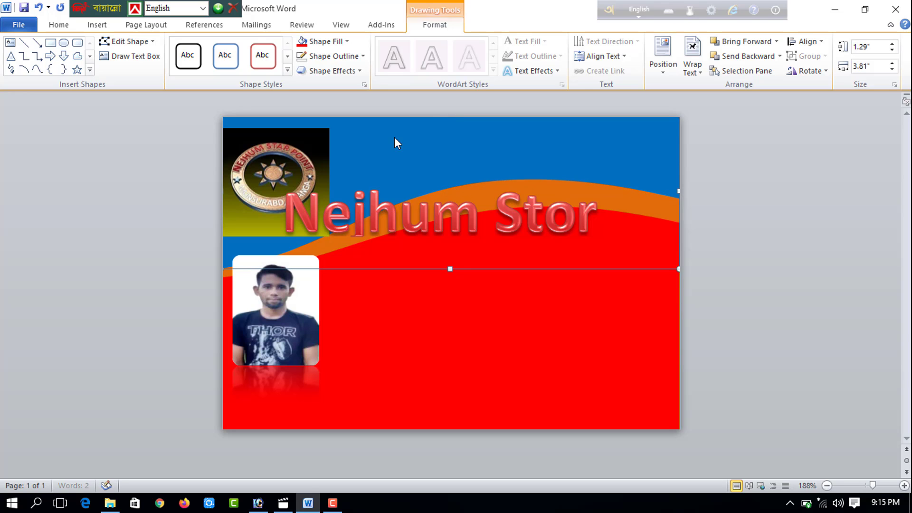
key(ctrl+z)
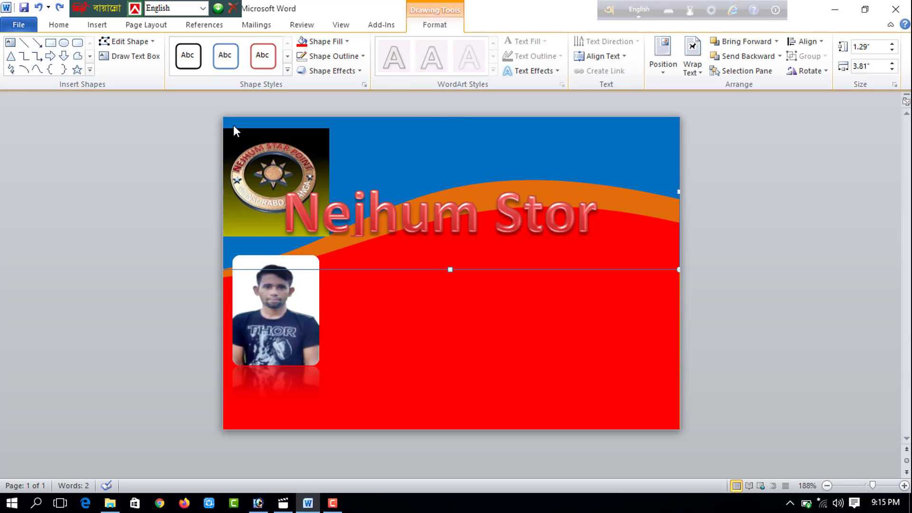
click(312, 199)
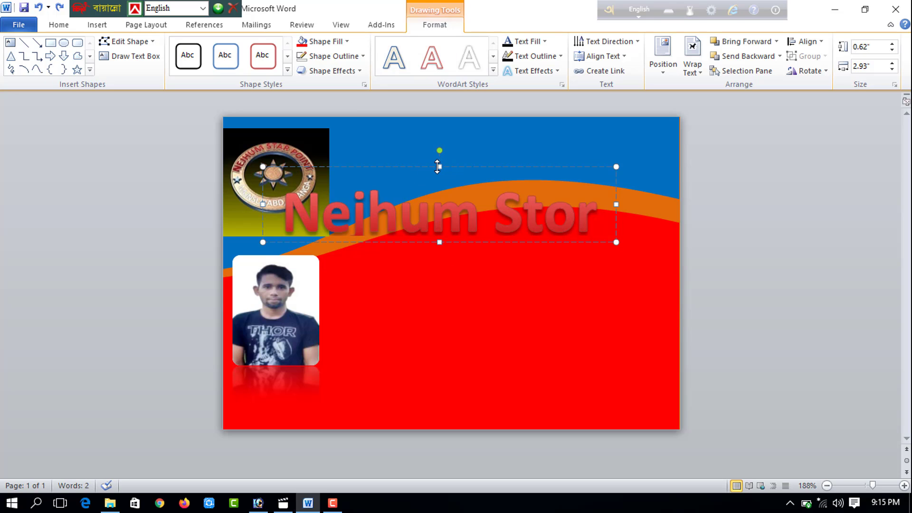
drag(443, 159, 438, 138)
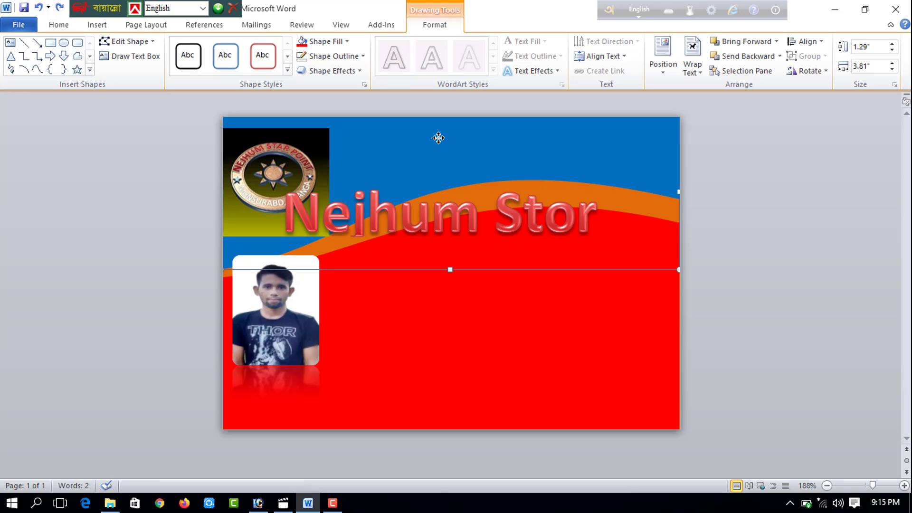
click(411, 268)
click(418, 232)
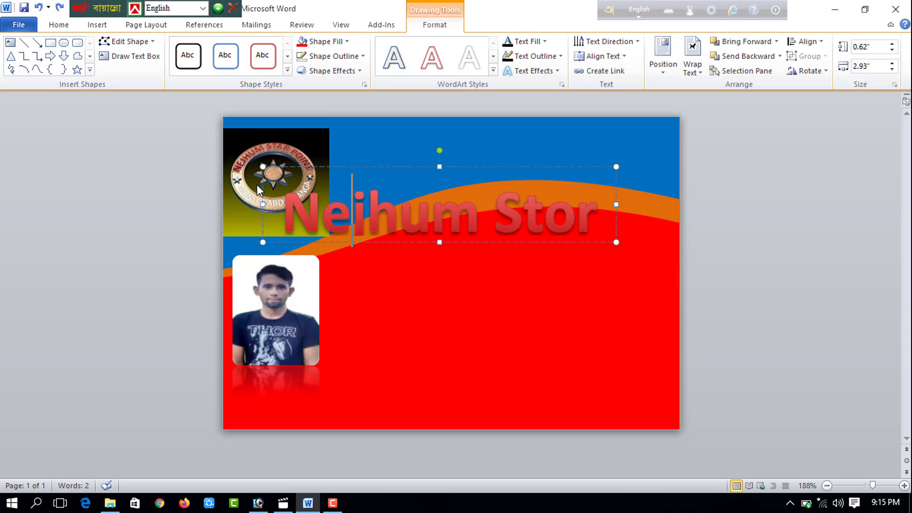
Move the WordArt beside the logo and resize it to about 0.82" × 2.99" across the blue band
mouse_move(262, 167)
mouse_down()
mouse_move(267, 129)
mouse_move(332, 127)
mouse_up()
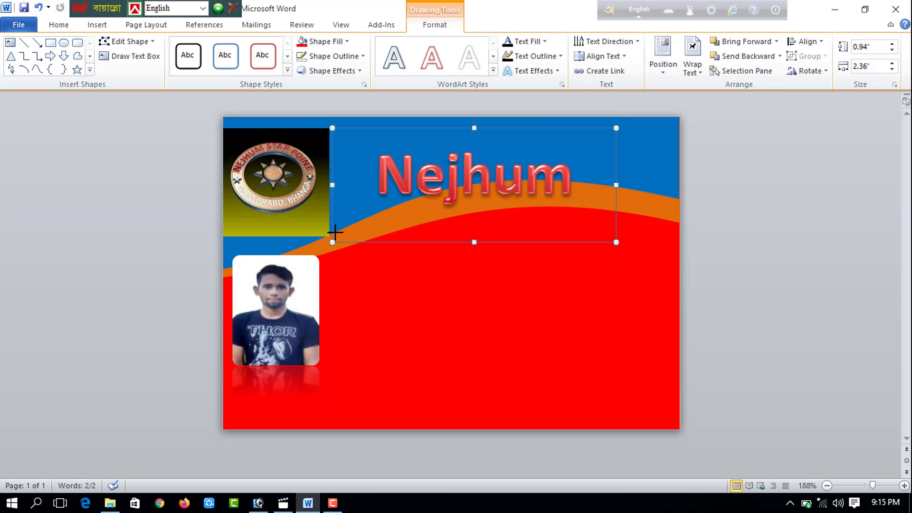
drag(333, 241, 332, 191)
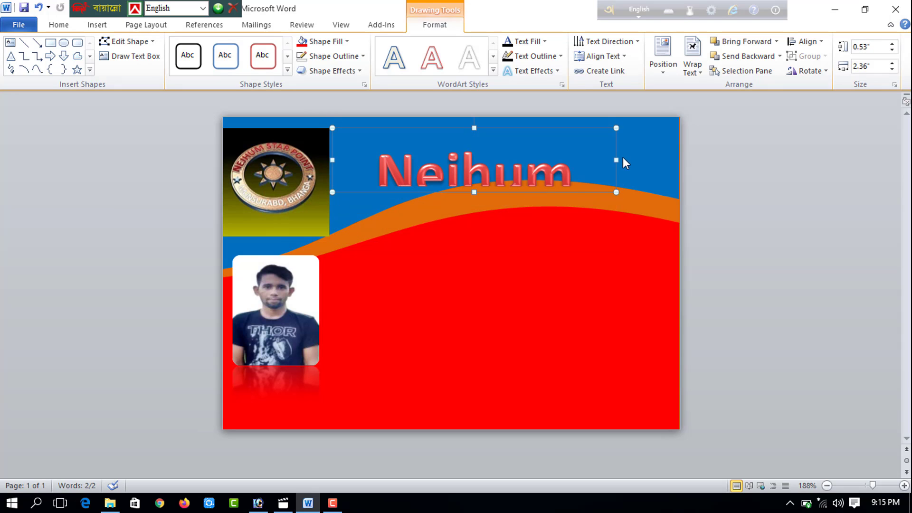
drag(617, 160, 675, 160)
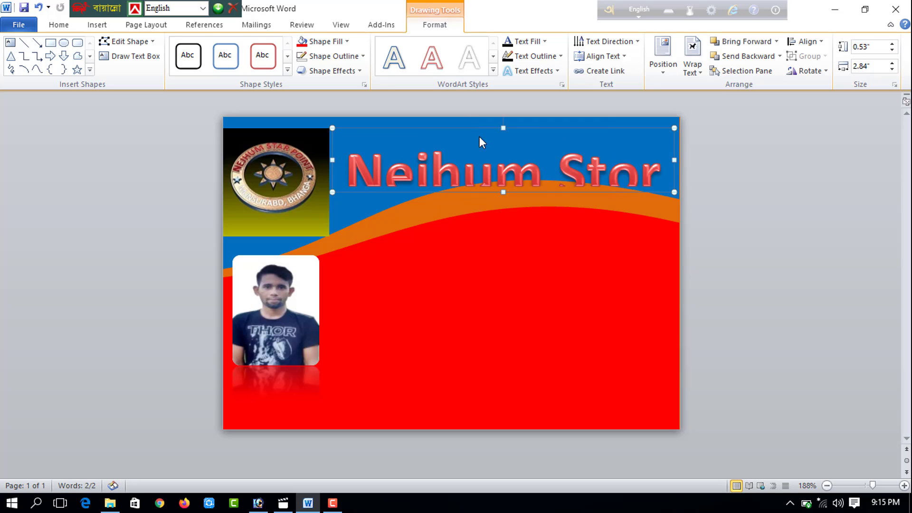
drag(503, 127, 502, 114)
drag(502, 192, 502, 198)
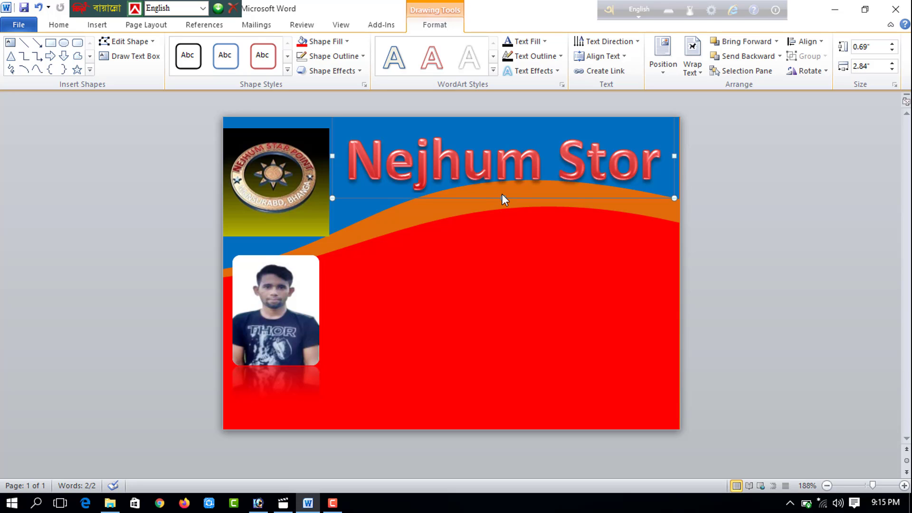
drag(677, 155, 680, 155)
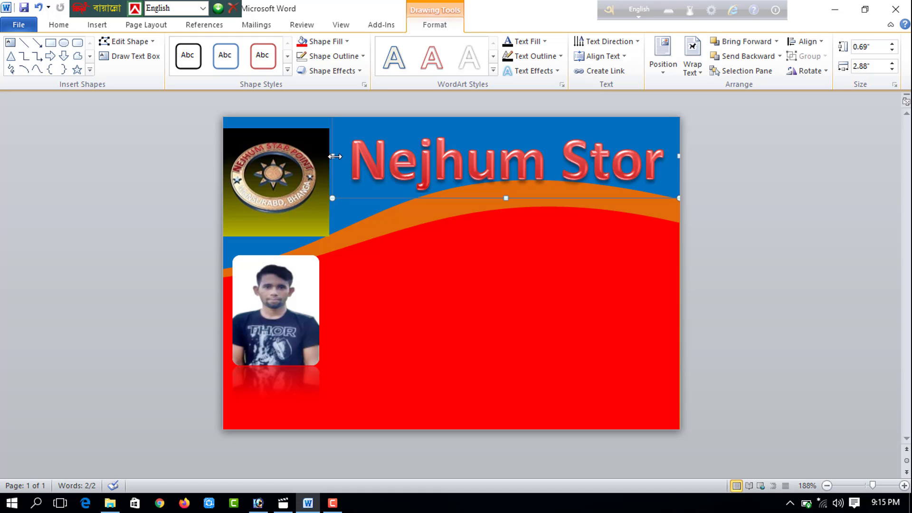
drag(332, 155, 318, 156)
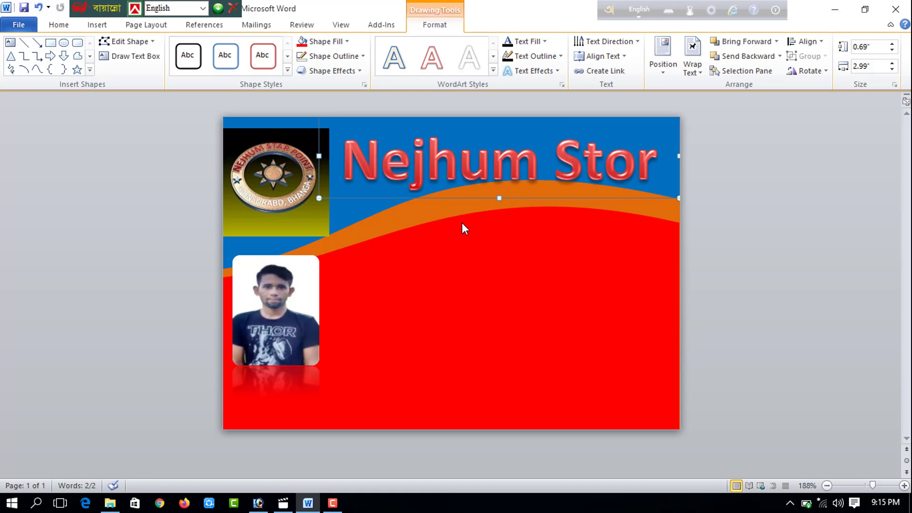
drag(499, 198, 499, 212)
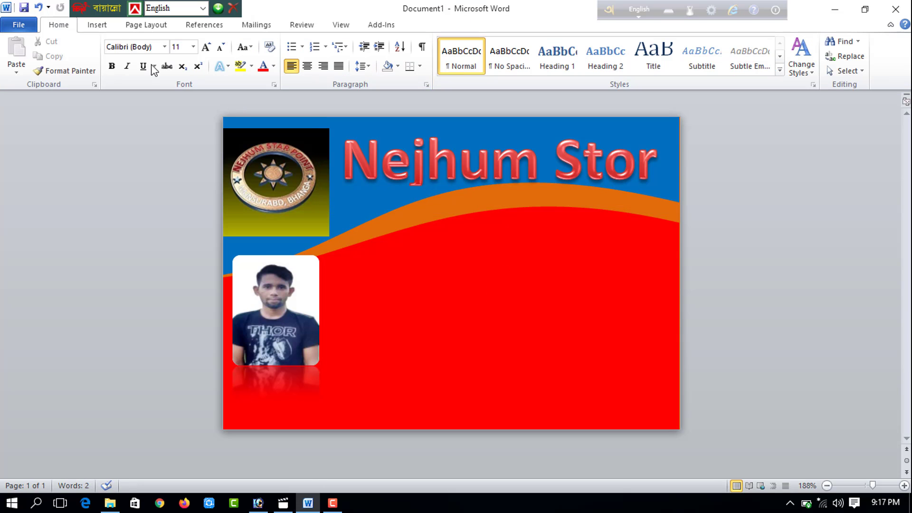
Draw a text box beneath the shop name and type the shop's address line into it
click(99, 26)
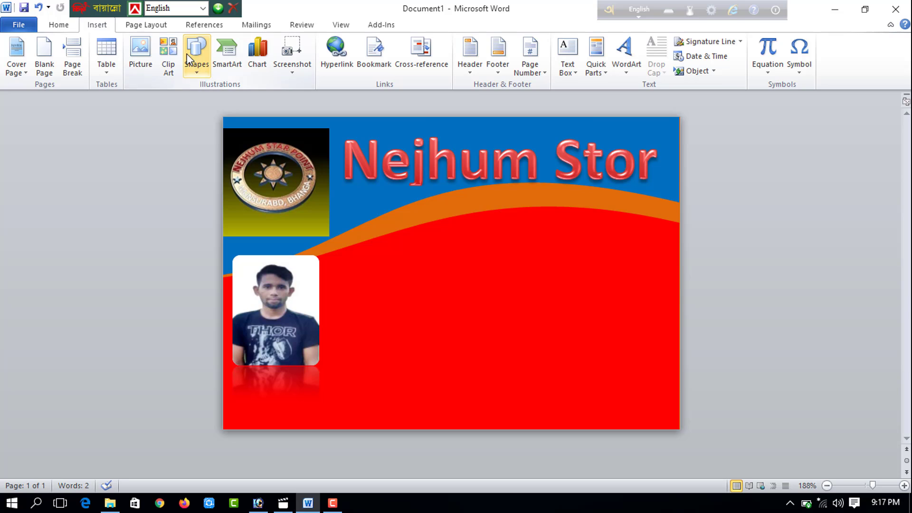
click(205, 52)
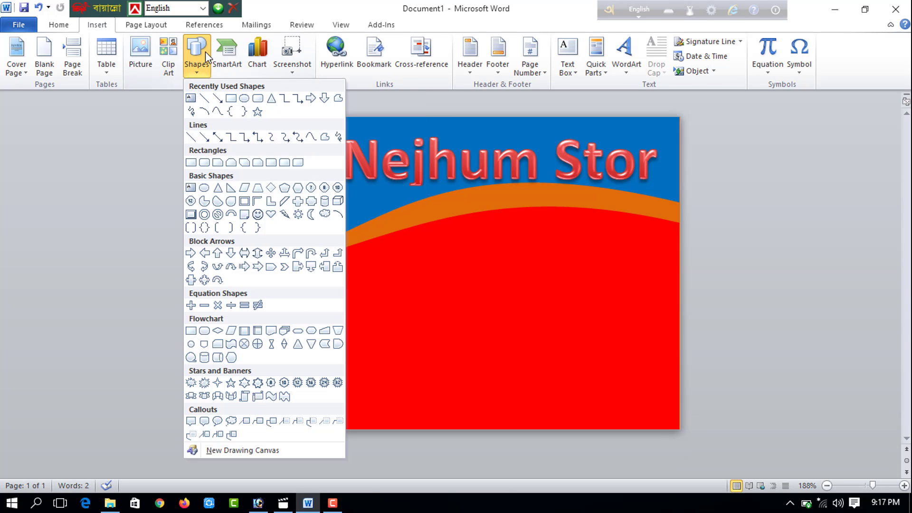
click(191, 98)
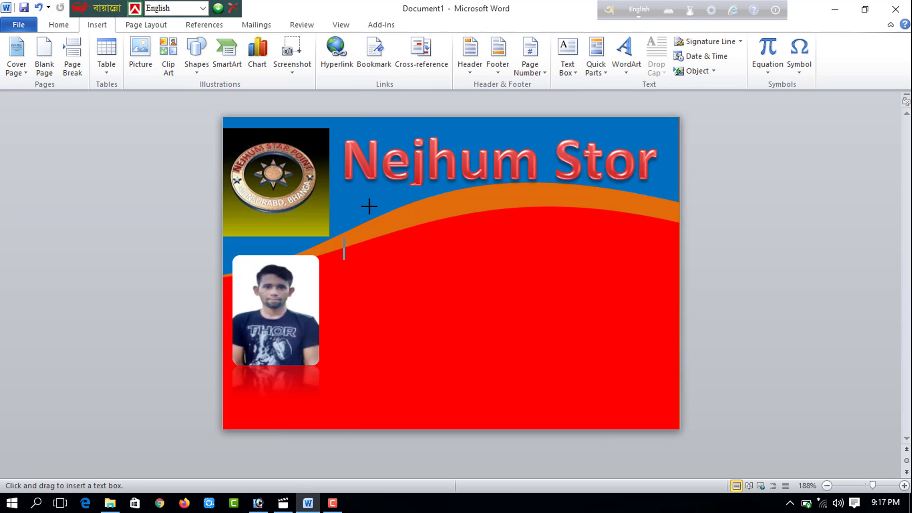
drag(344, 191, 668, 218)
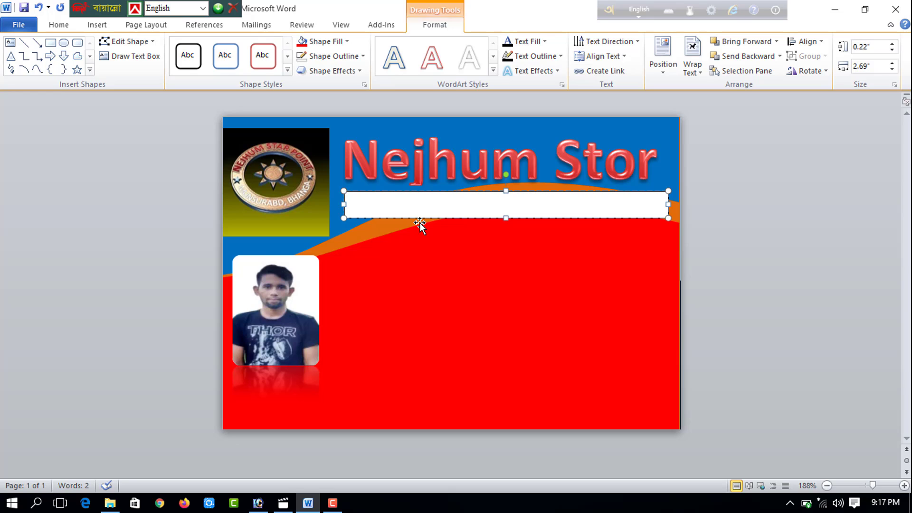
text(Munsurabad,Nagarkanda,Faridpur)
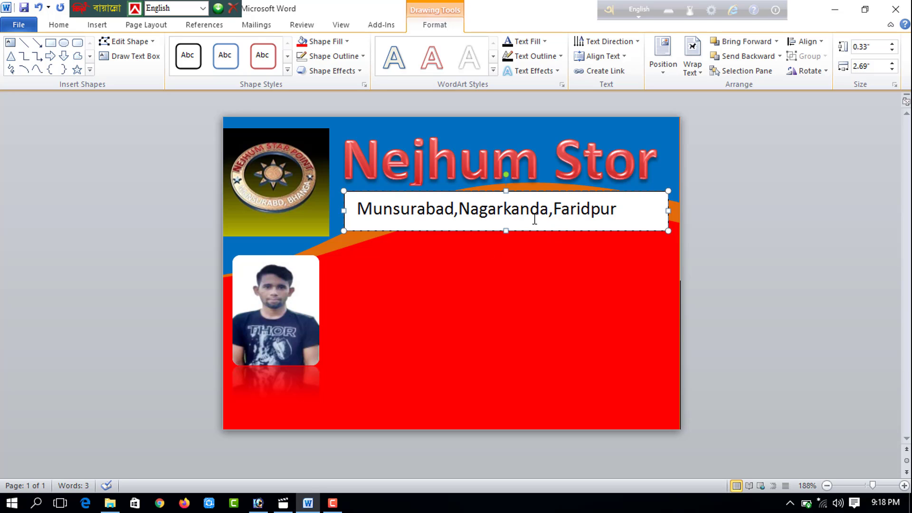
click(525, 279)
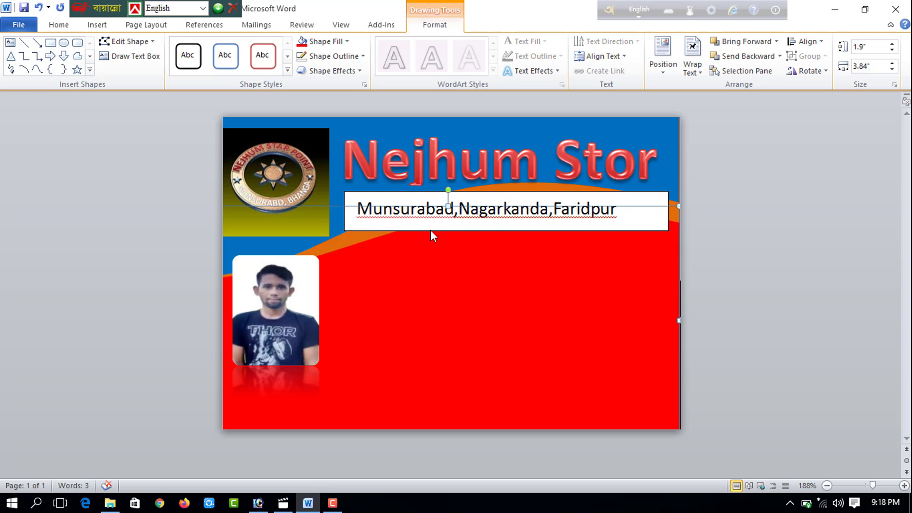
Give the address text box No Fill and No Outline
click(420, 199)
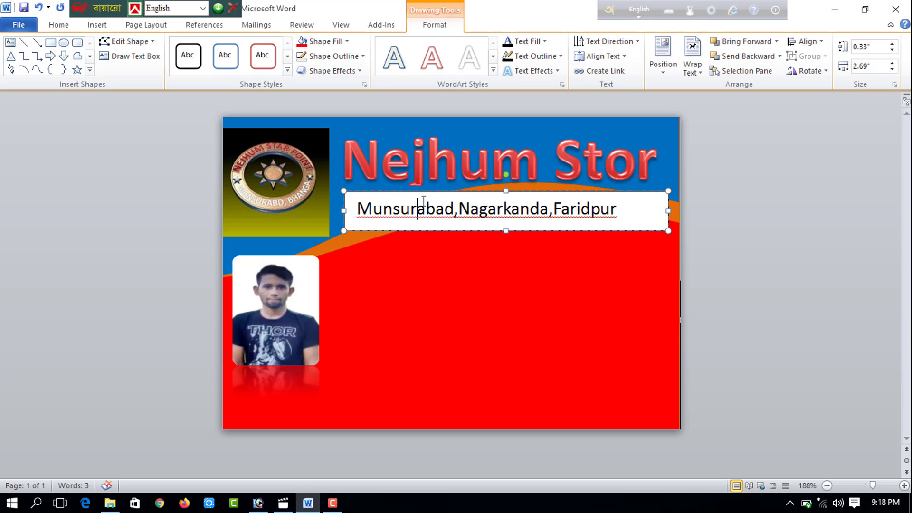
click(348, 42)
click(323, 153)
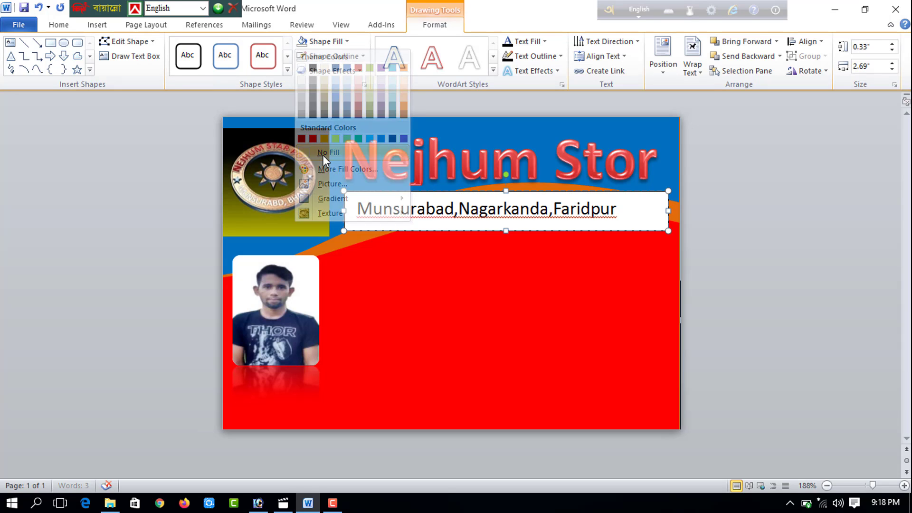
click(472, 259)
click(456, 230)
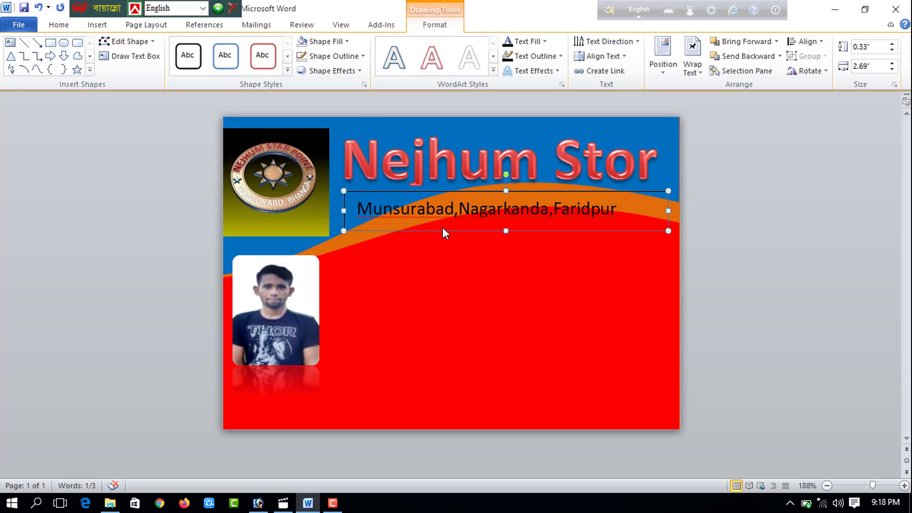
click(364, 55)
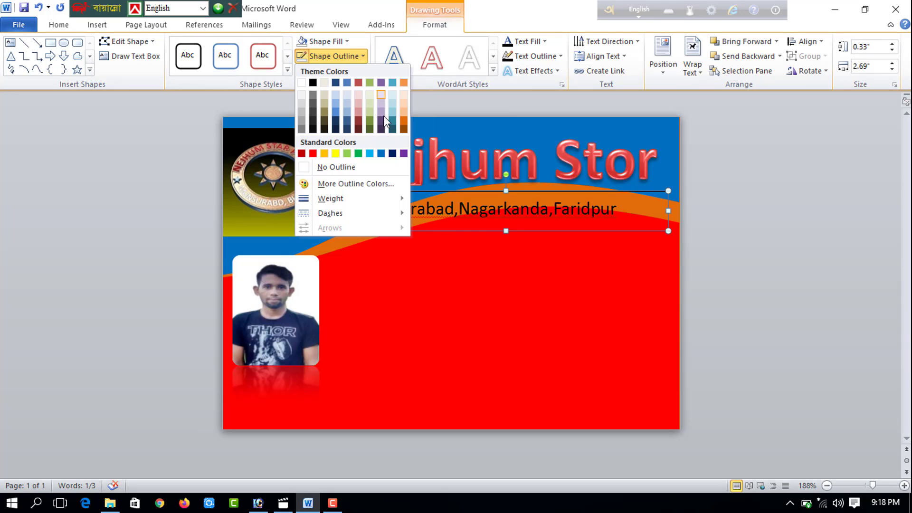
click(336, 167)
click(515, 247)
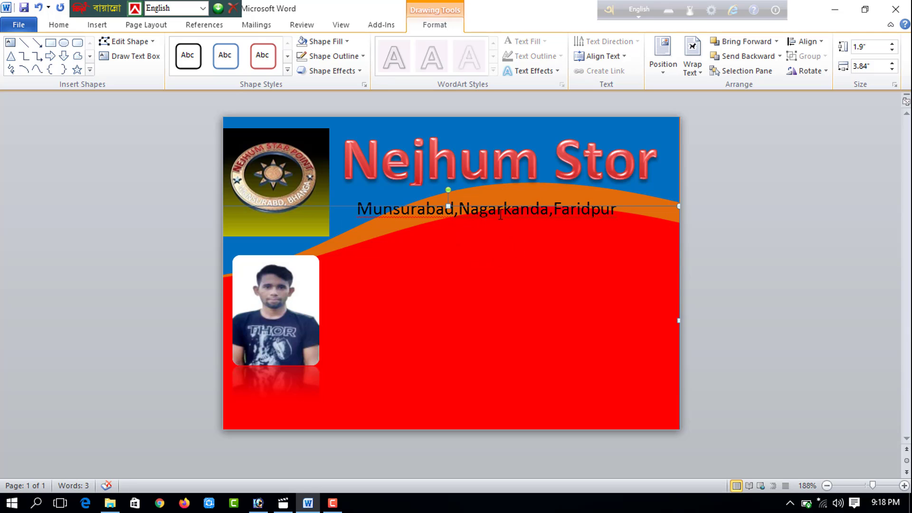
Resize the address box to 0.44" × 2.69" and raise it under the shop name
click(505, 213)
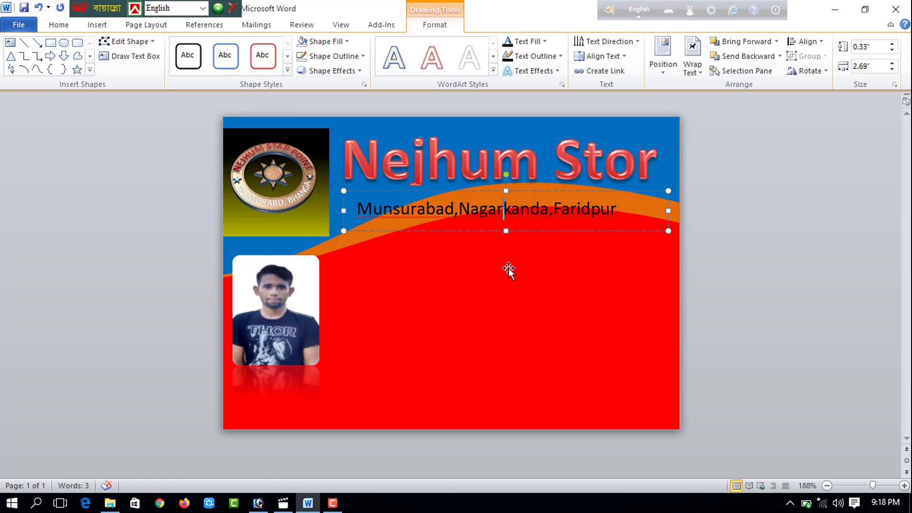
drag(503, 231, 508, 174)
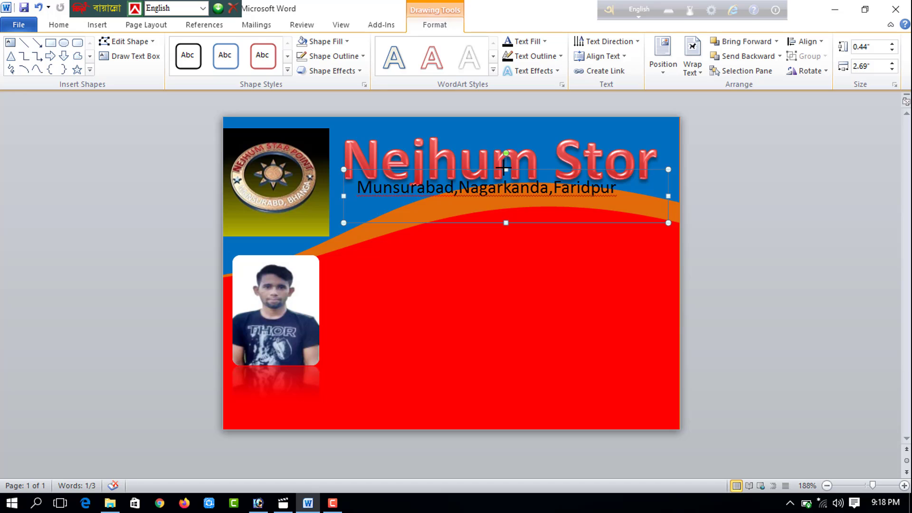
drag(503, 167, 504, 183)
click(529, 254)
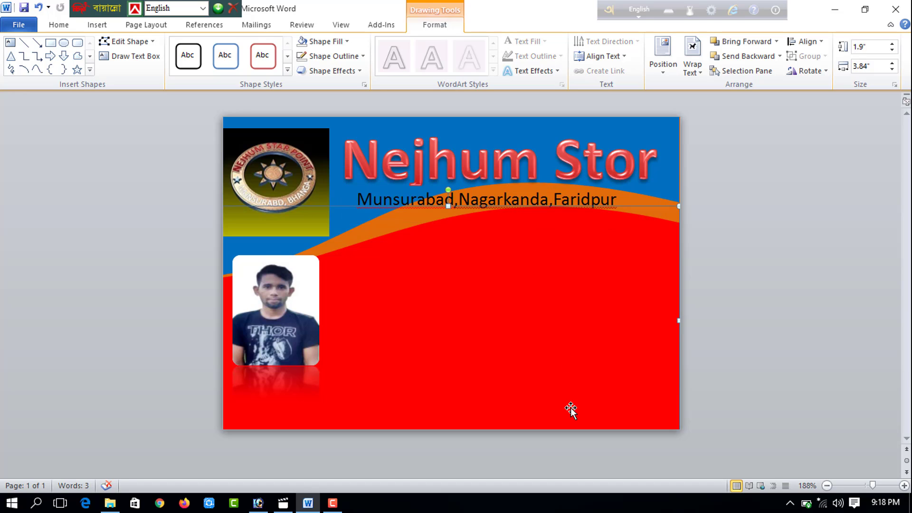
click(583, 221)
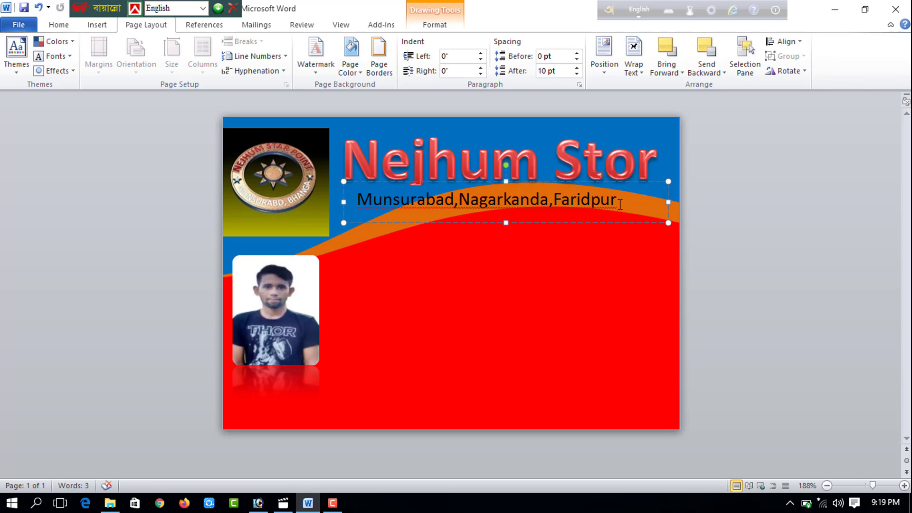
Select the whole address line and change its font colour to black
drag(620, 203, 308, 203)
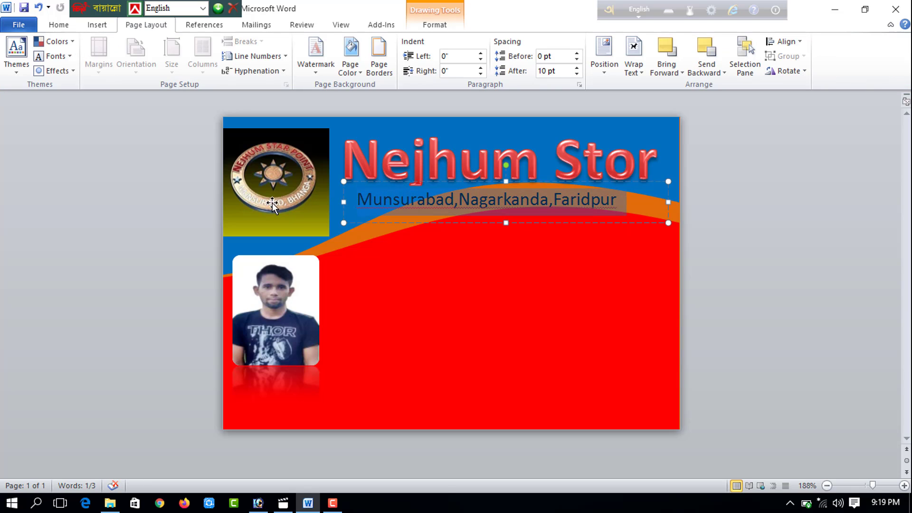
click(64, 29)
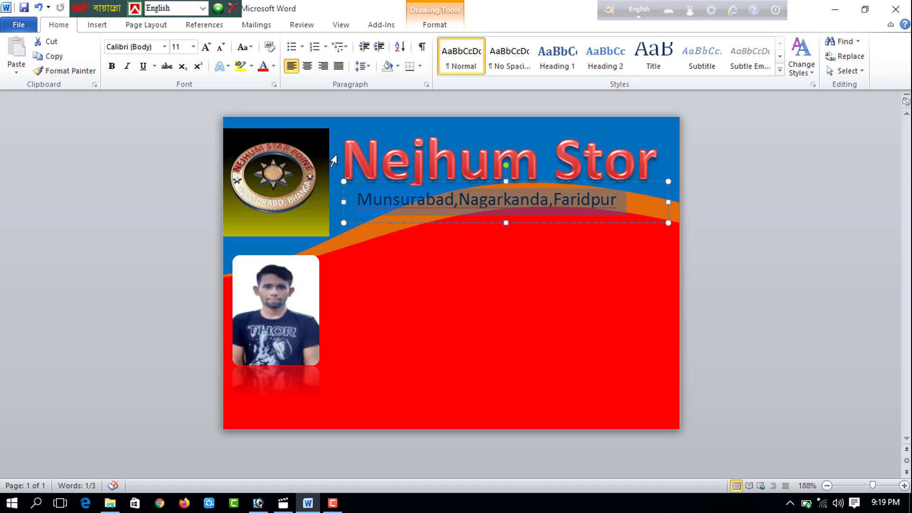
click(273, 66)
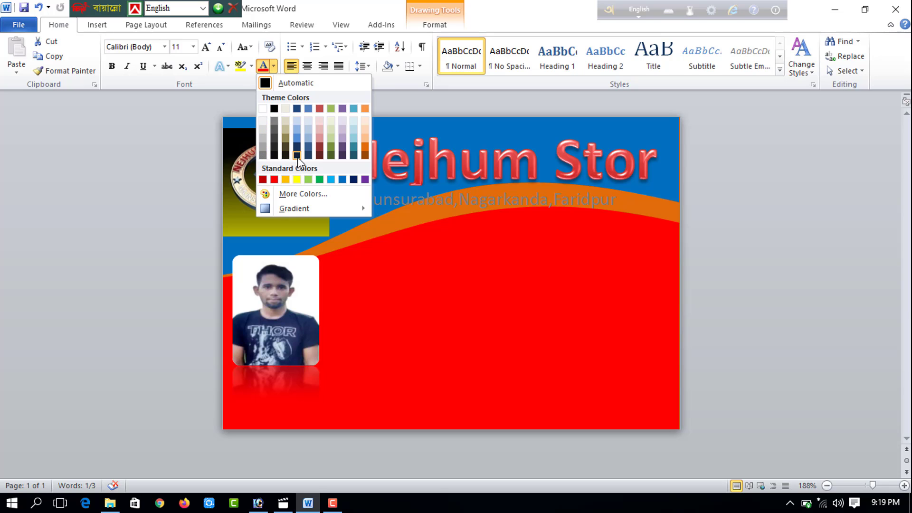
click(515, 256)
click(457, 241)
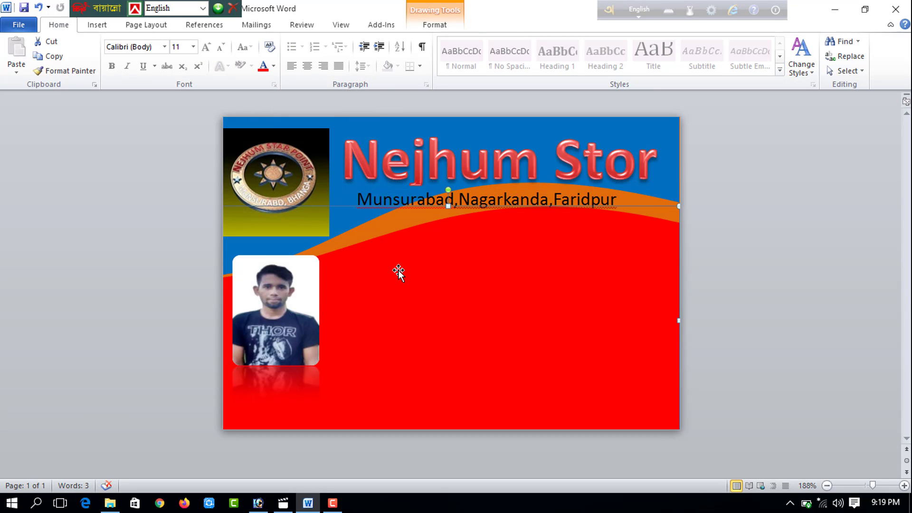
click(99, 30)
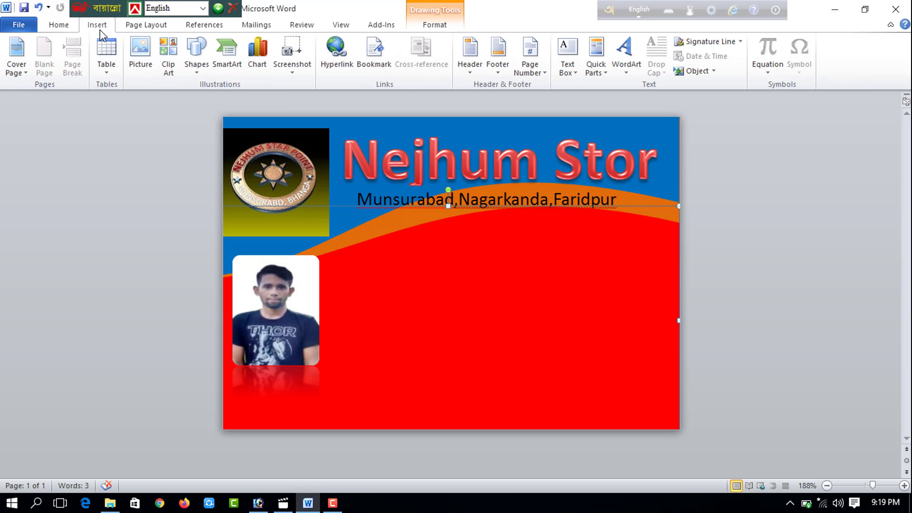
Draw a 1.58" × 2.57" text box at the card's lower right and type the cardholder's name line
click(196, 64)
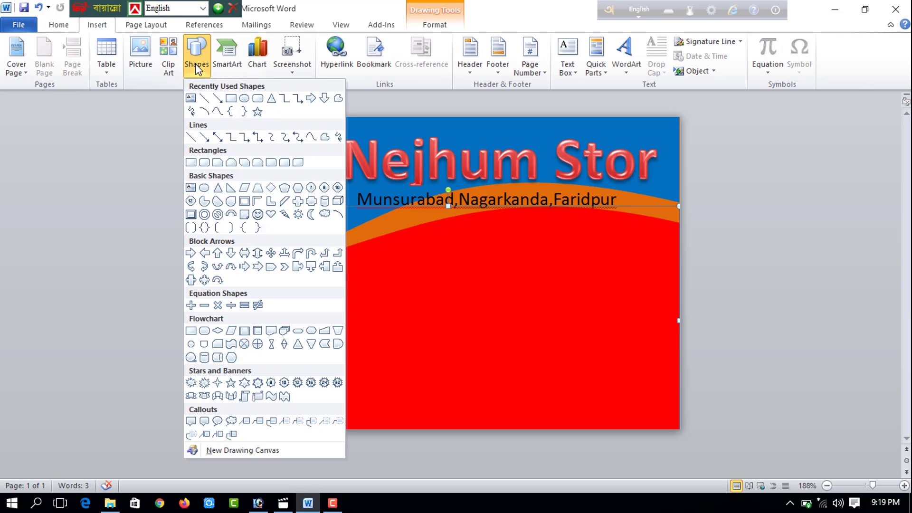
click(190, 97)
drag(360, 232, 669, 421)
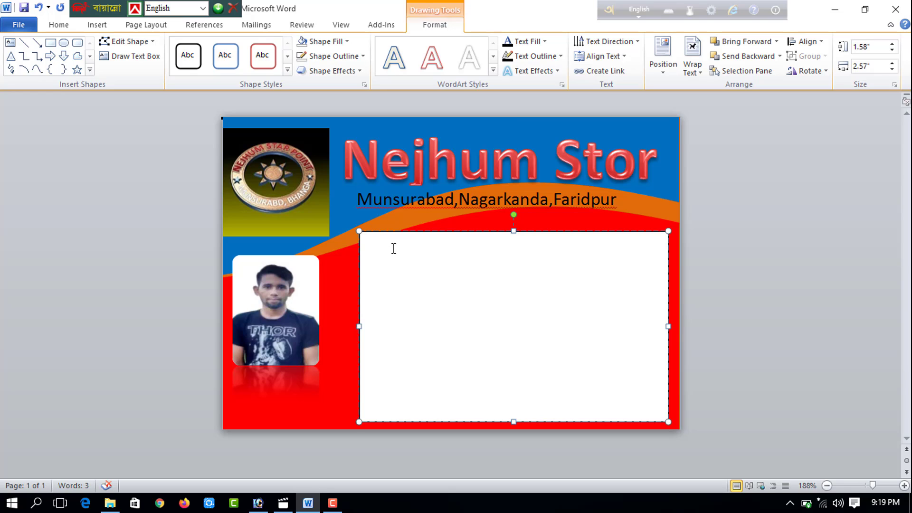
key(Return)
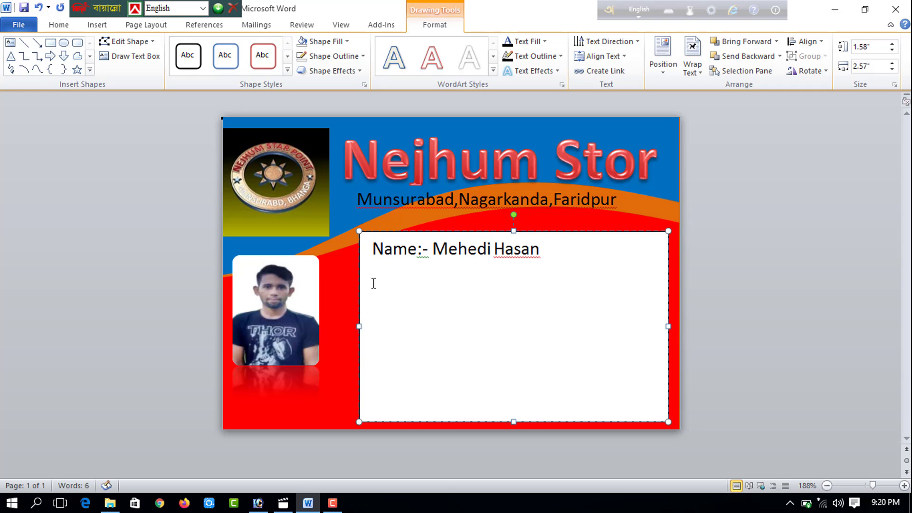
Check the name line's spacing options and add an 's/o' line beneath it
click(439, 268)
click(59, 24)
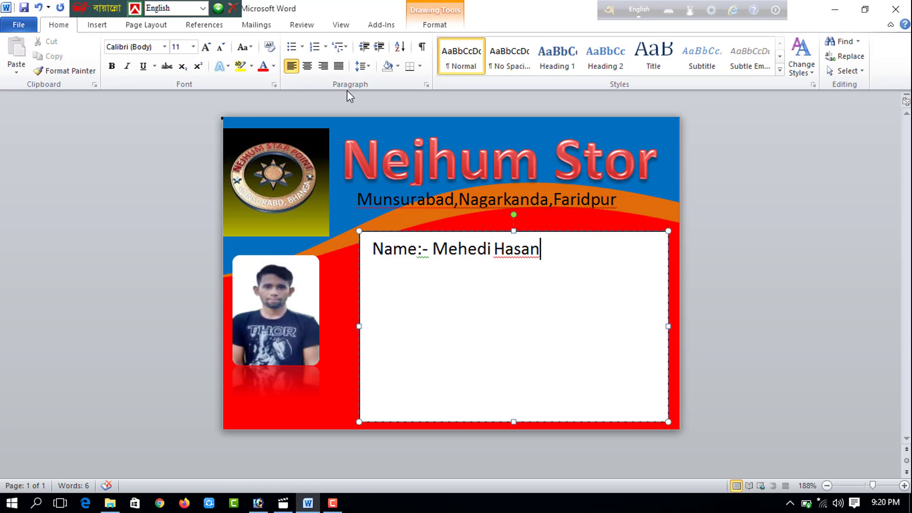
click(373, 67)
click(550, 260)
key(Return)
text(s/o)
Set the Name and s/o lines to 1.0 line spacing and remove the space after paragraphs
click(373, 68)
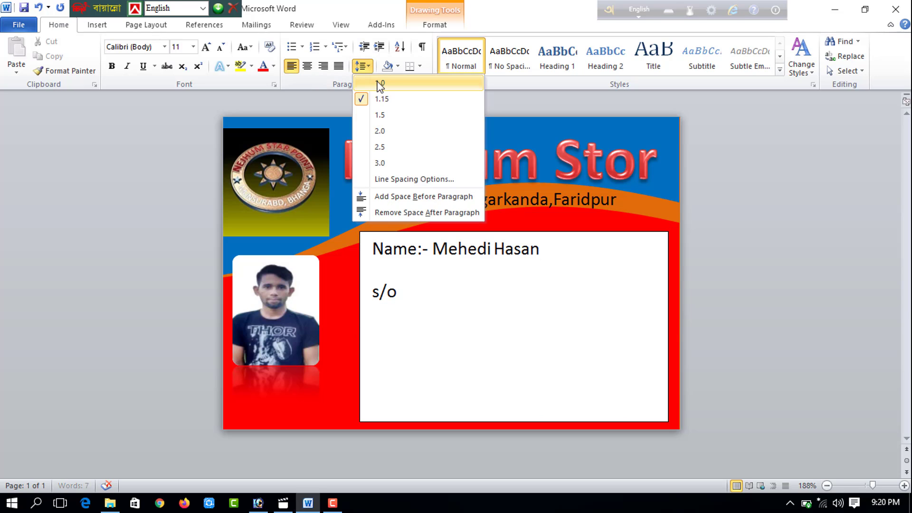
click(376, 81)
drag(399, 292, 371, 248)
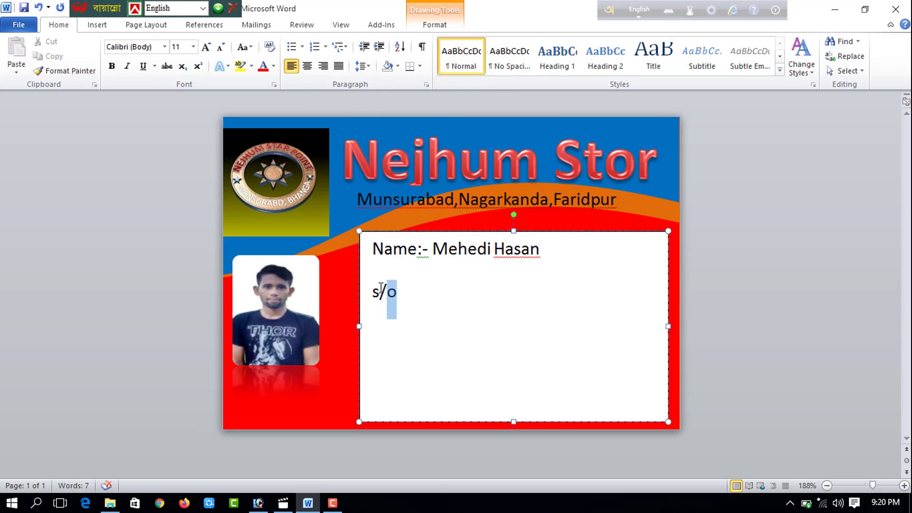
click(366, 66)
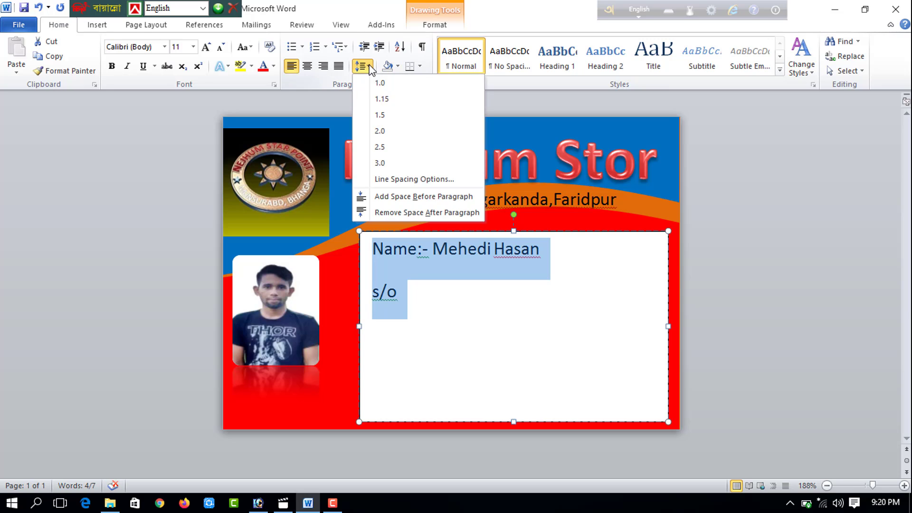
click(371, 81)
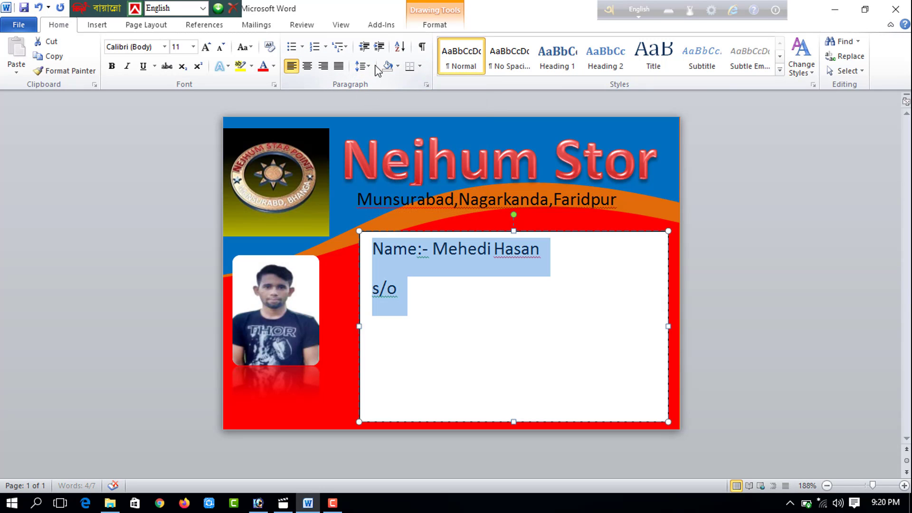
click(363, 66)
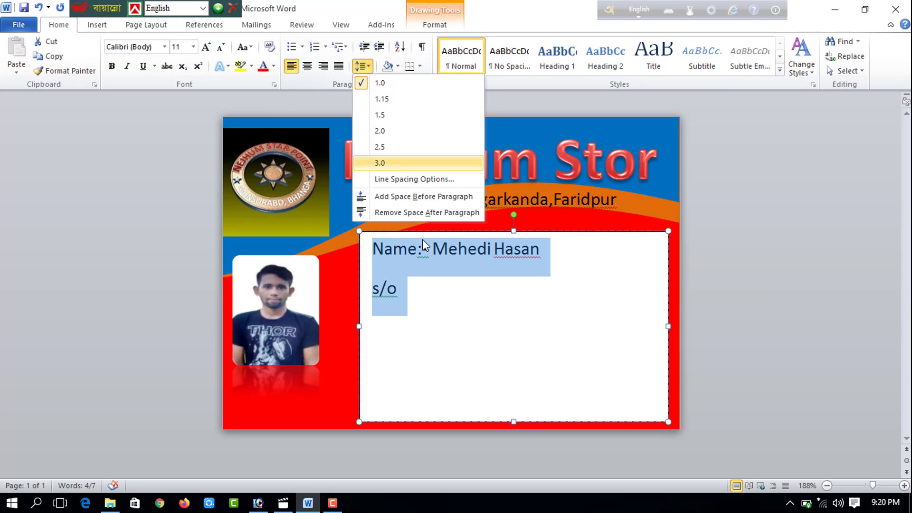
click(408, 210)
click(407, 279)
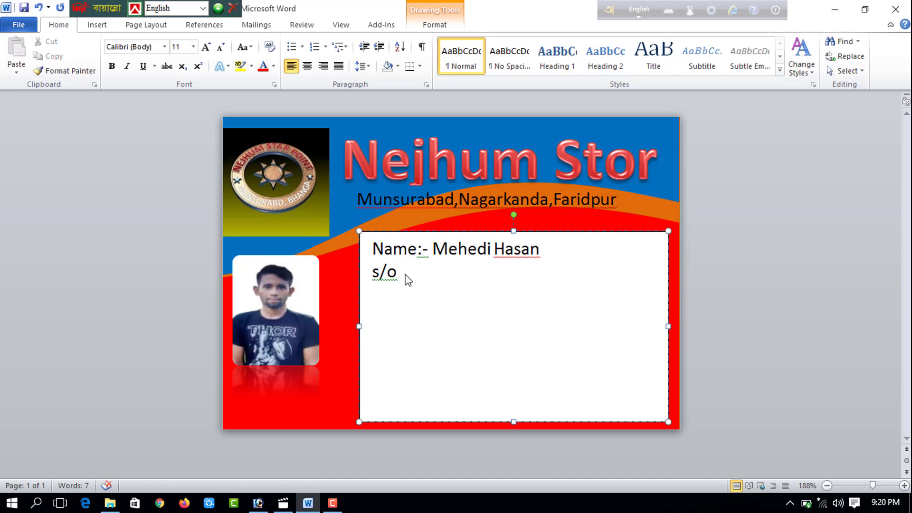
click(362, 66)
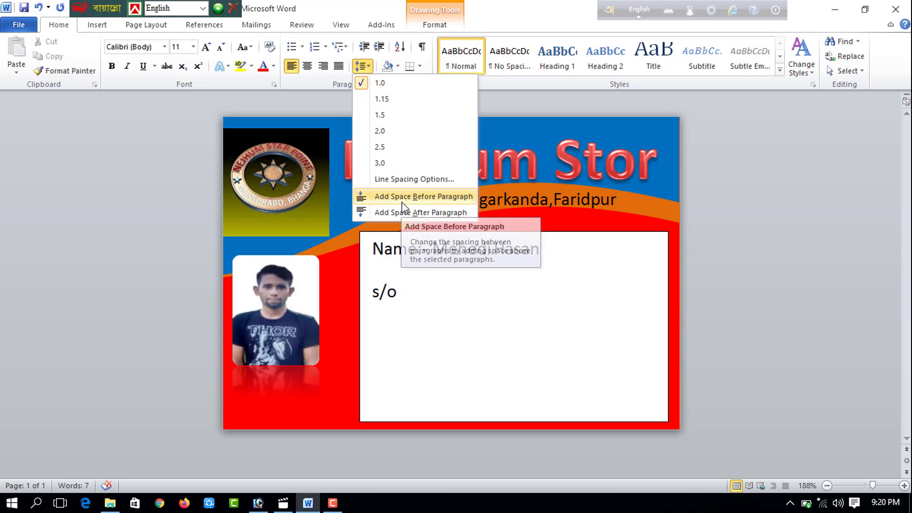
click(412, 275)
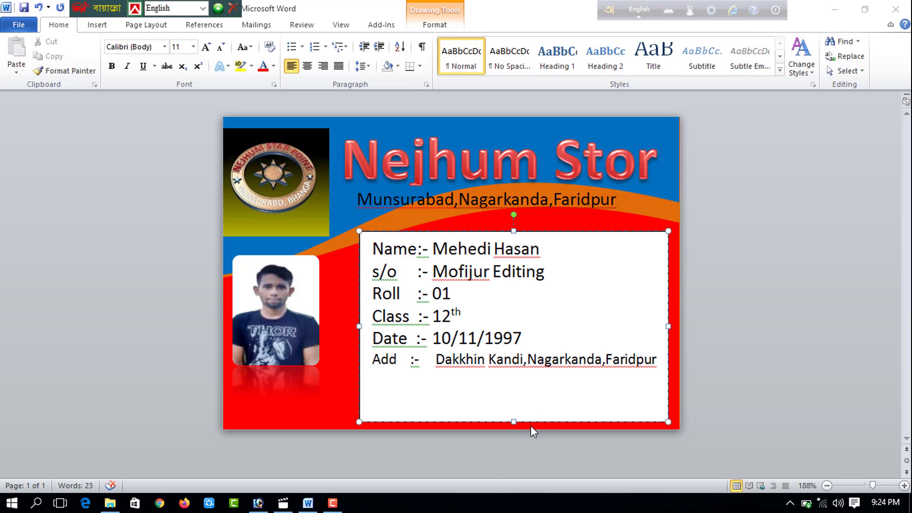
Add the 'Mob: :-' line below Add, followed by the cardholder's mobile number
click(386, 383)
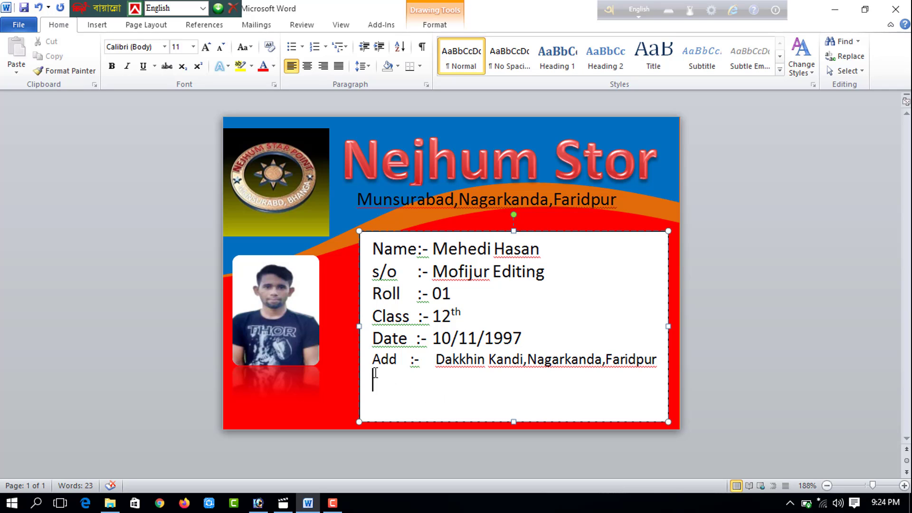
text(Mo)
text(b:)
text( :-)
click(408, 360)
click(440, 383)
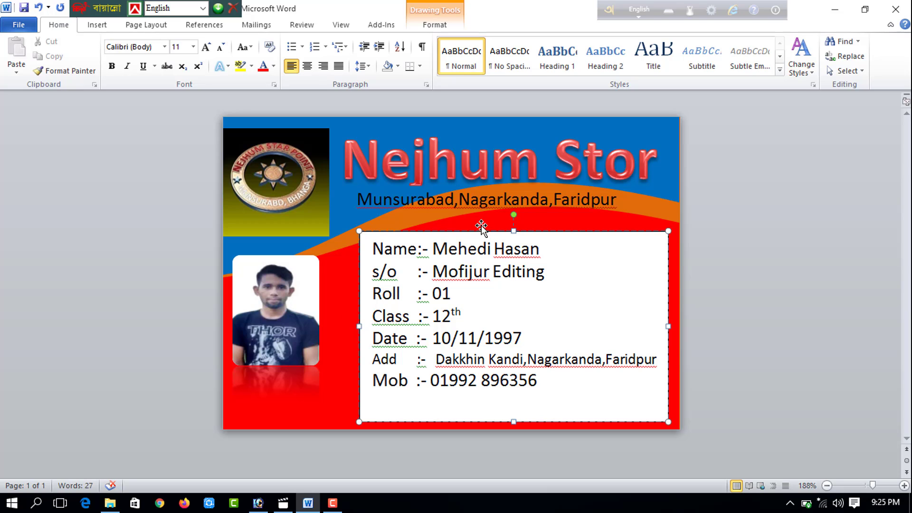
Reselect the details text box and drag it to the left on the card
click(481, 224)
click(575, 296)
drag(575, 295, 369, 296)
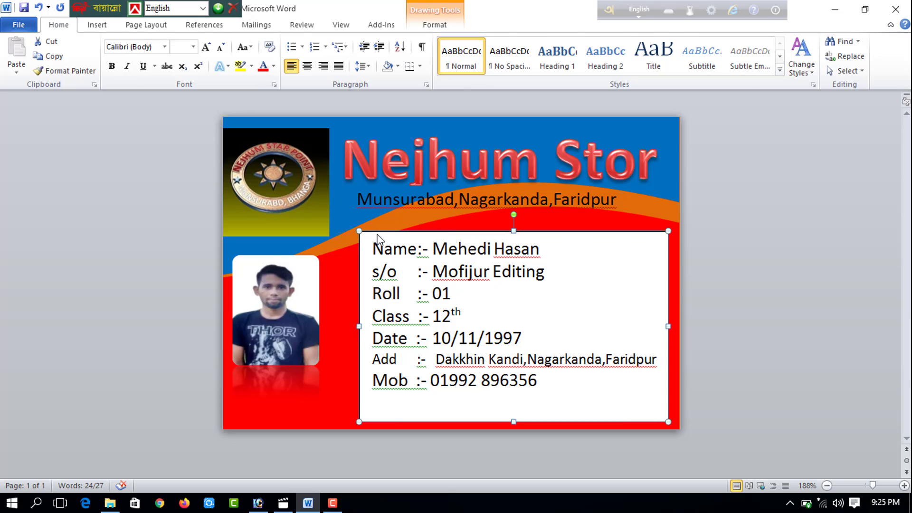
click(585, 273)
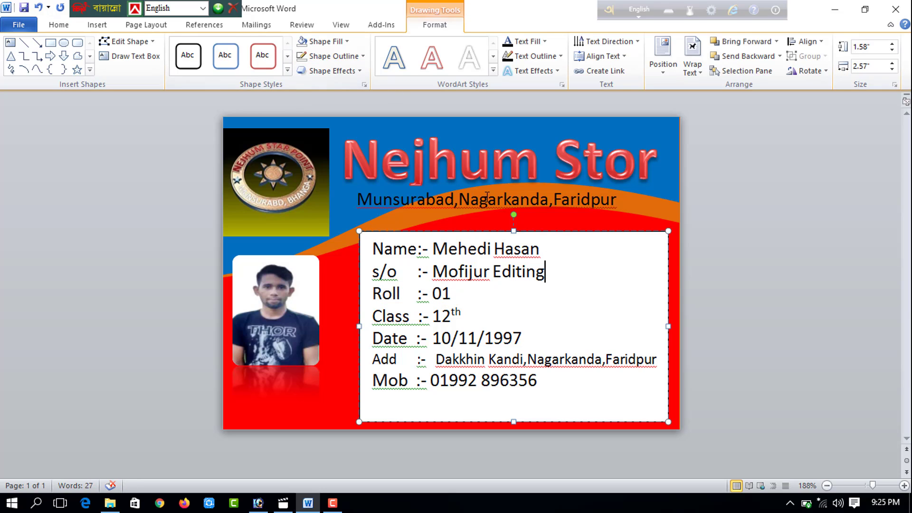
Give the details text box No Fill and No Outline
click(347, 42)
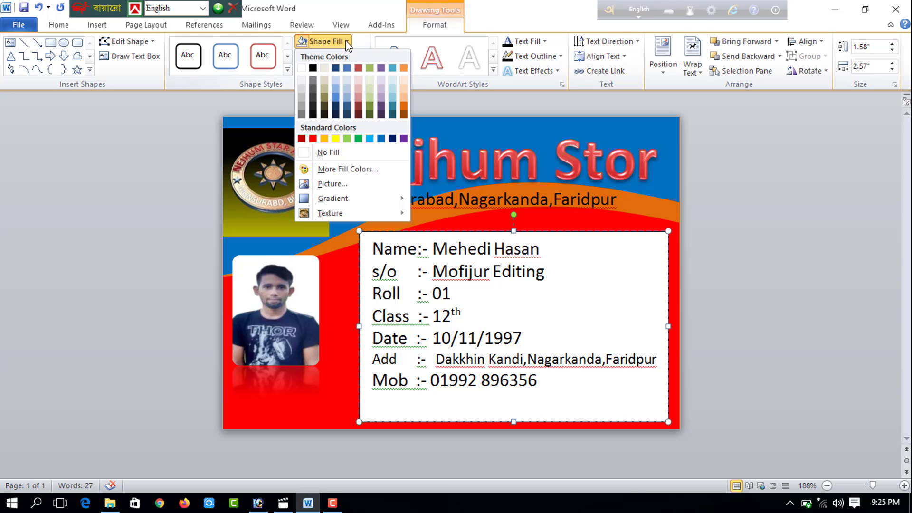
click(320, 152)
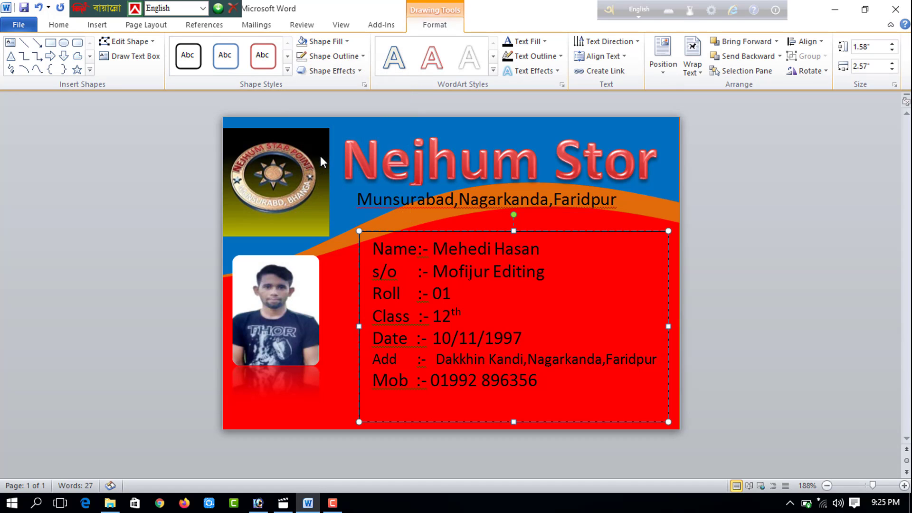
click(361, 56)
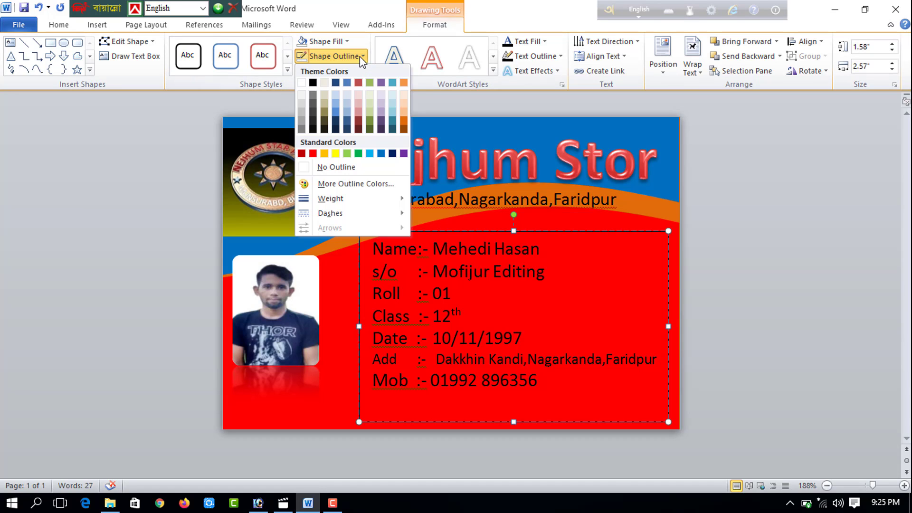
click(344, 168)
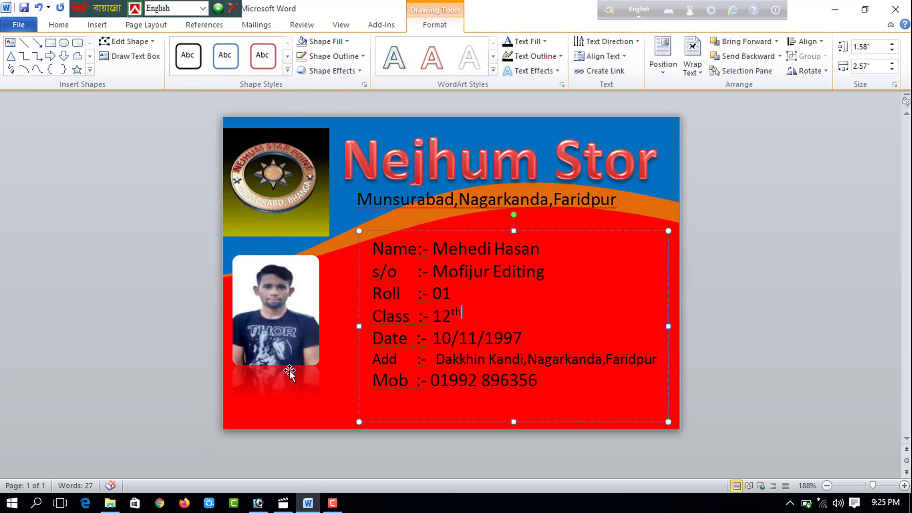
click(315, 382)
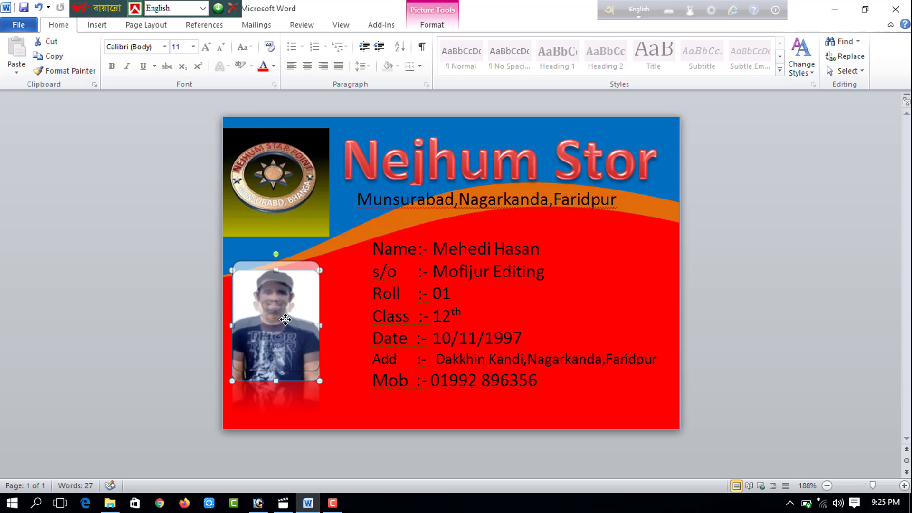
Nudge the portrait photo a few pixels lower, left of the details text
drag(286, 329, 286, 335)
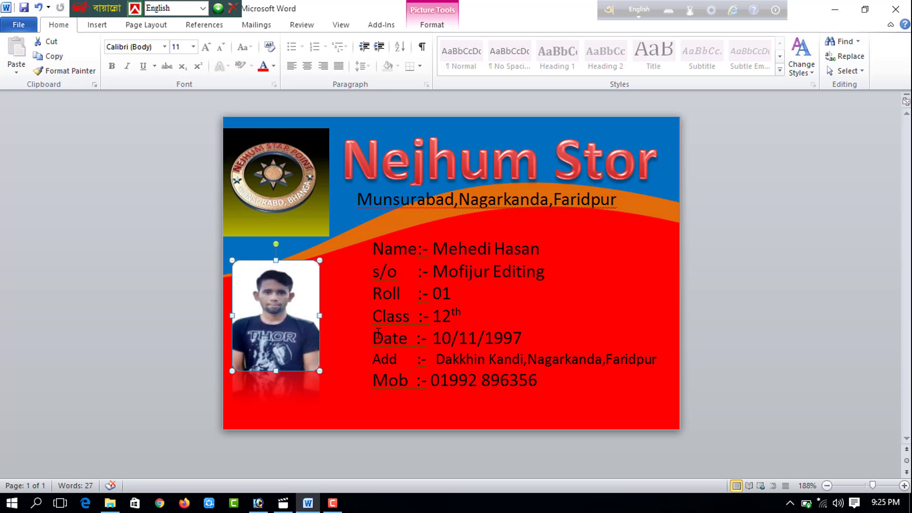